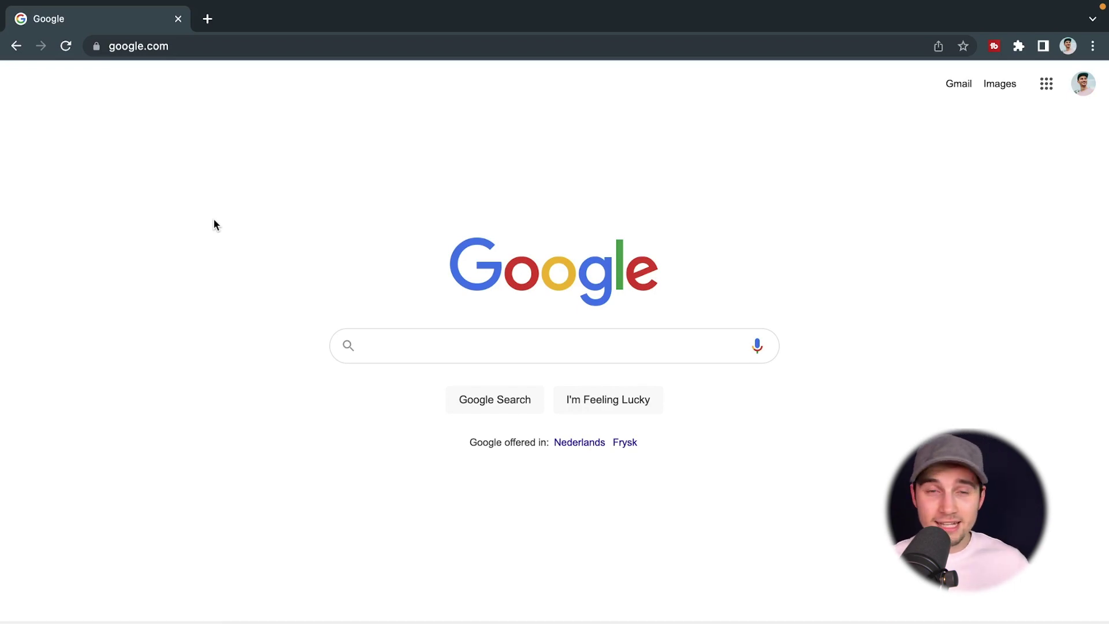
# - Go to edit.new to start a new VEED project
pyautogui.click(183, 45)
pyautogui.write('edit.new')
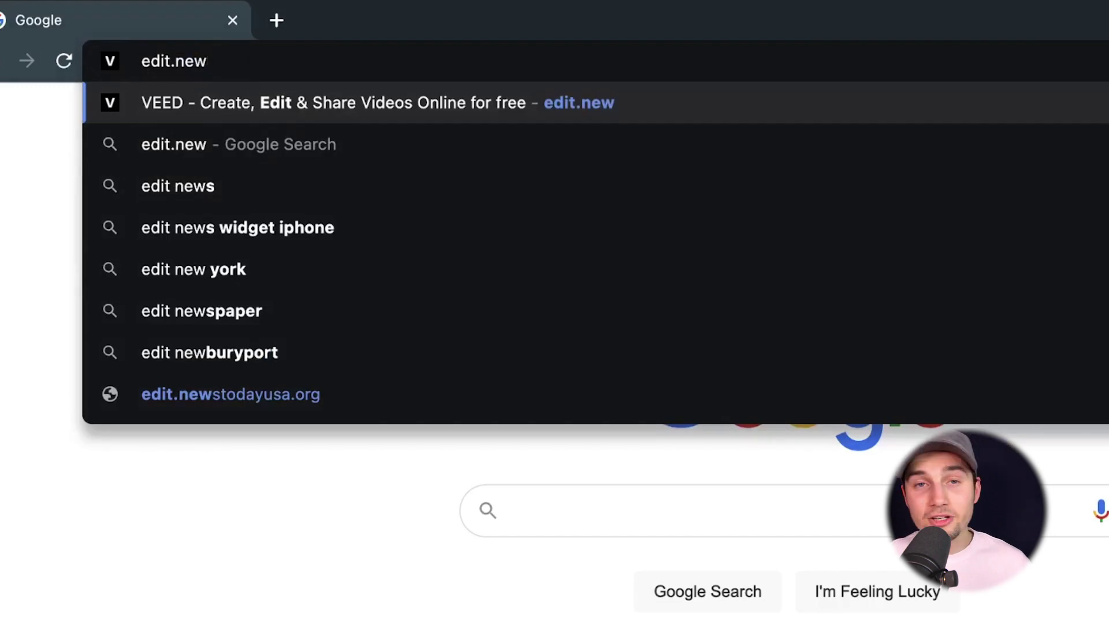
pyautogui.press('Return')
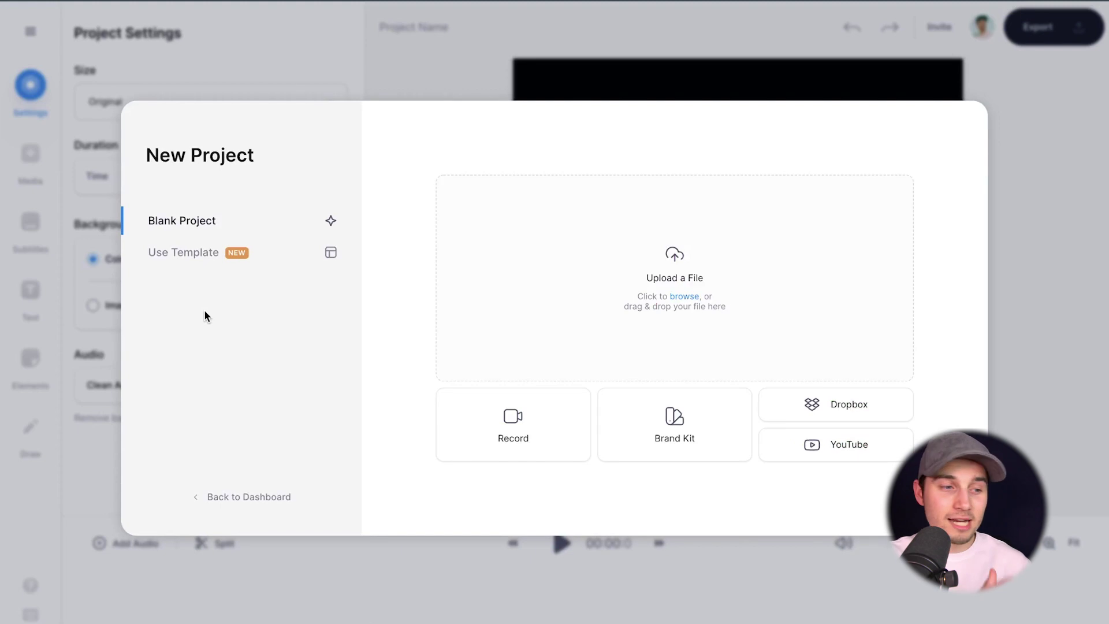
# - Browse the Audio templates, then return to Blank Project and choose Upload a File
pyautogui.click(193, 254)
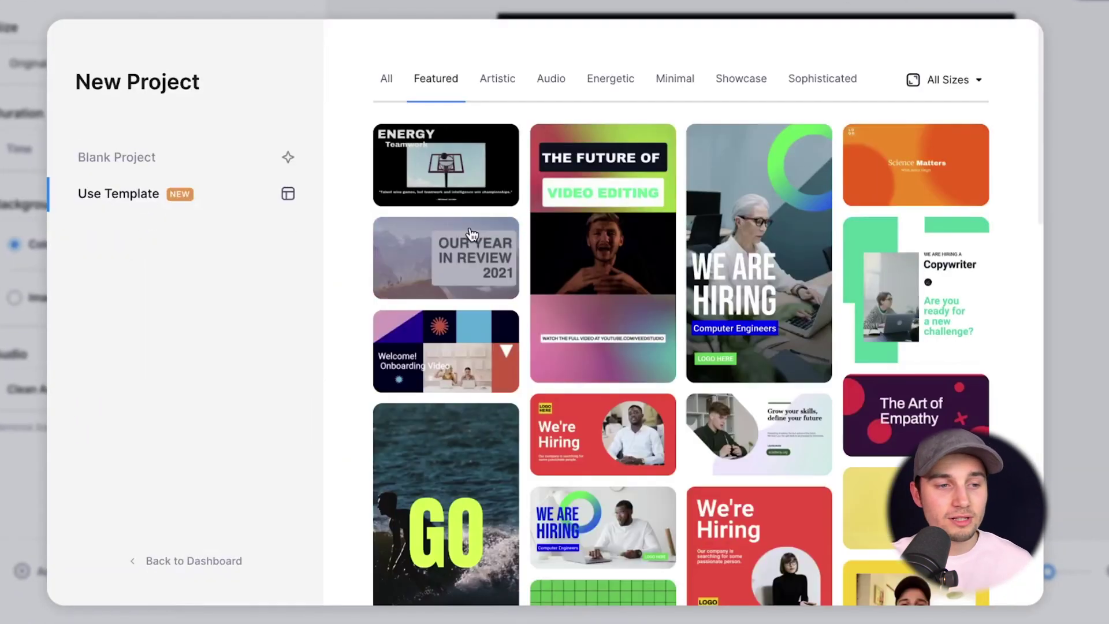
pyautogui.scroll(-2, 471, 234)
pyautogui.scroll(2, 543, 61)
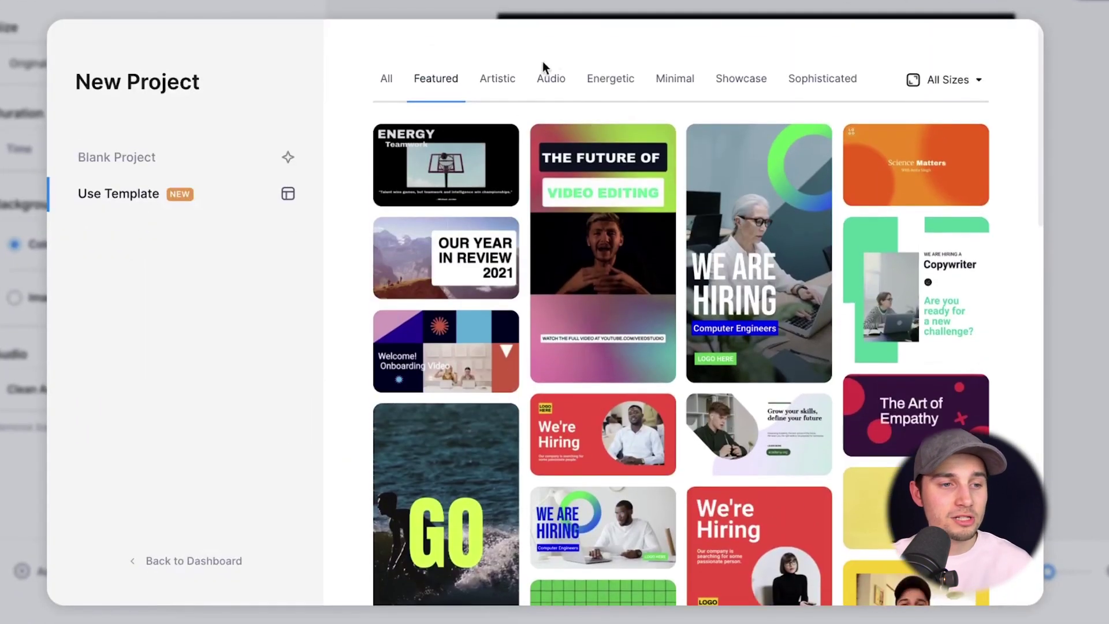
pyautogui.click(551, 79)
pyautogui.scroll(-5, 666, 235)
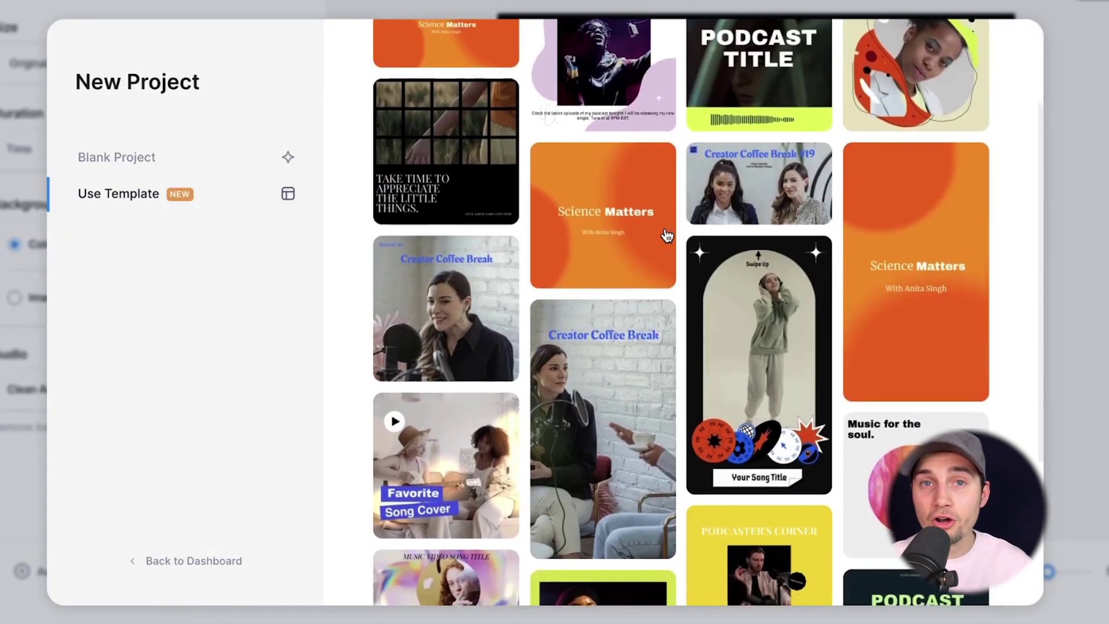
pyautogui.scroll(1, 666, 235)
pyautogui.click(175, 165)
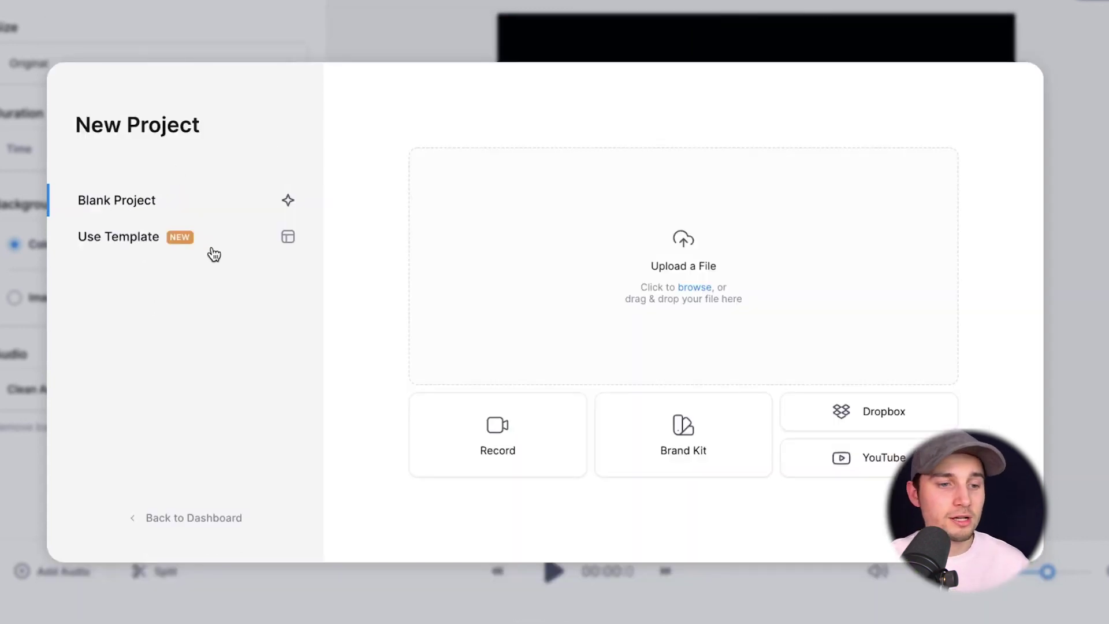
pyautogui.click(454, 274)
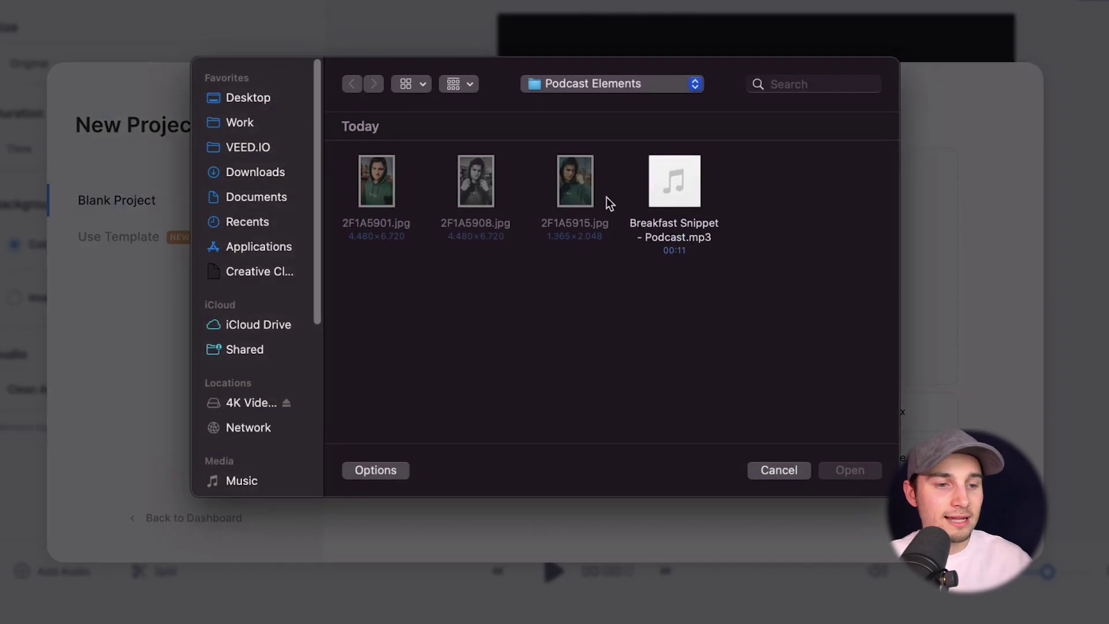
# - Upload Breakfast Snippet - Podcast.mp3 onto a blank canvas and play it back
pyautogui.click(654, 207)
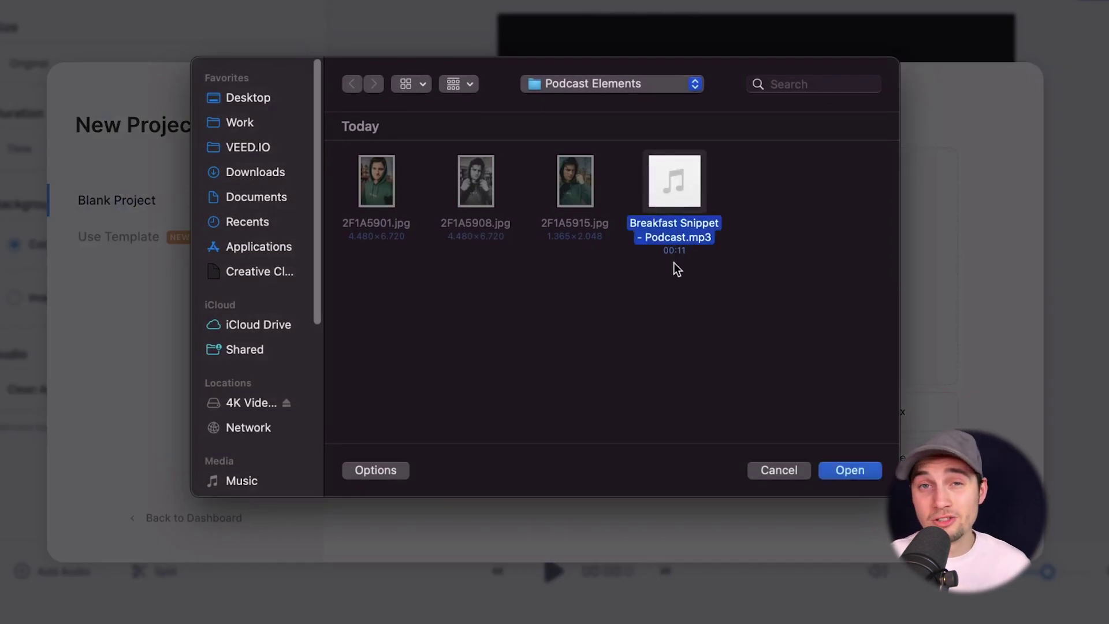
pyautogui.click(832, 471)
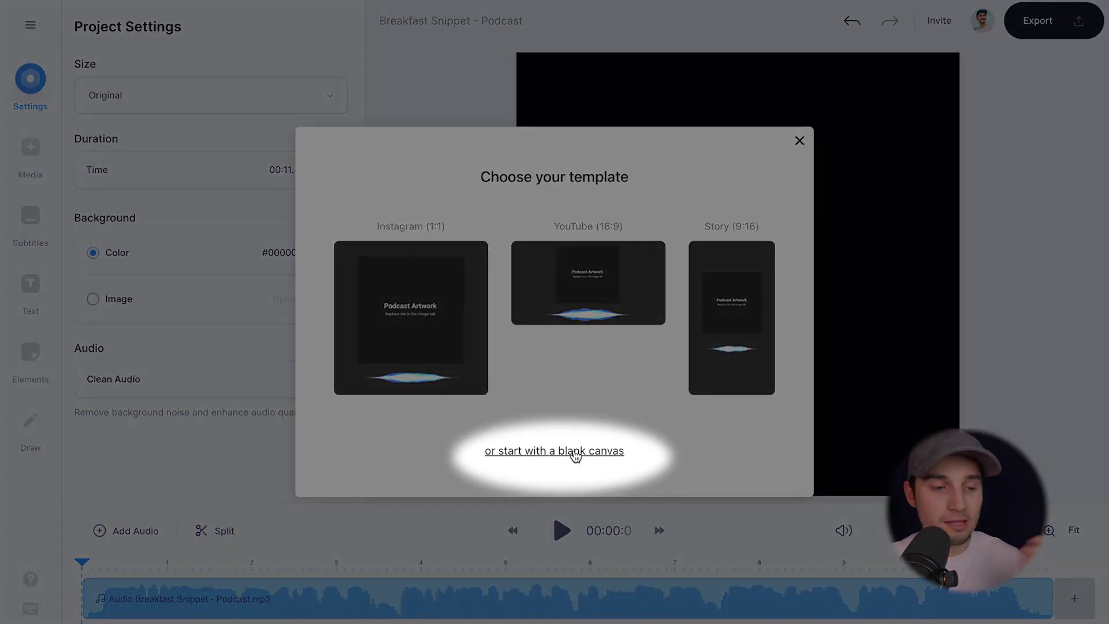
pyautogui.click(575, 452)
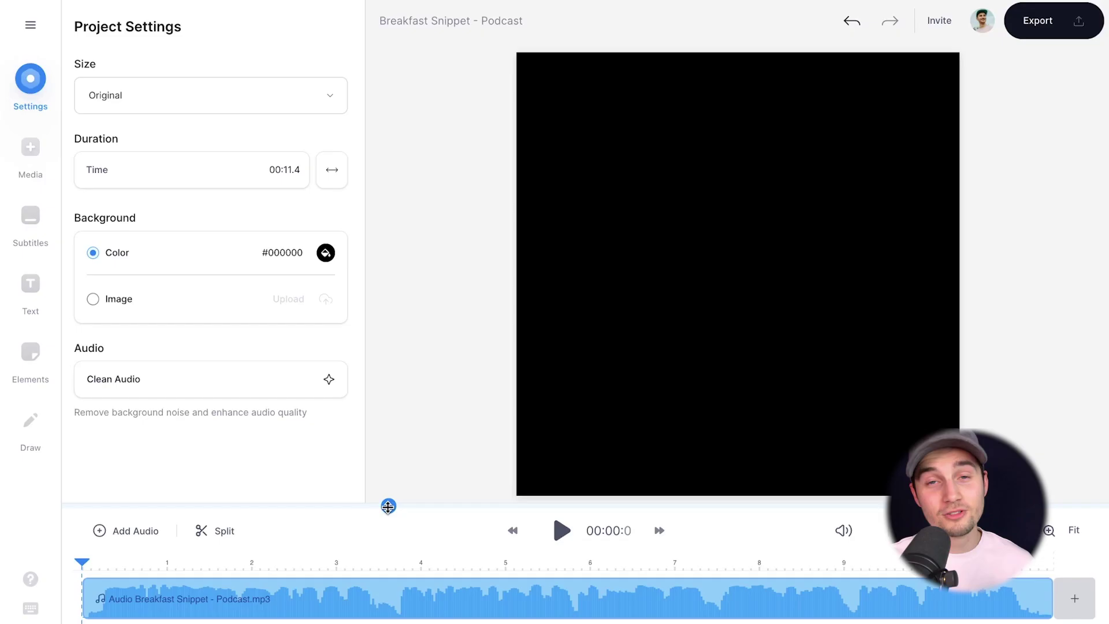
pyautogui.press('space')
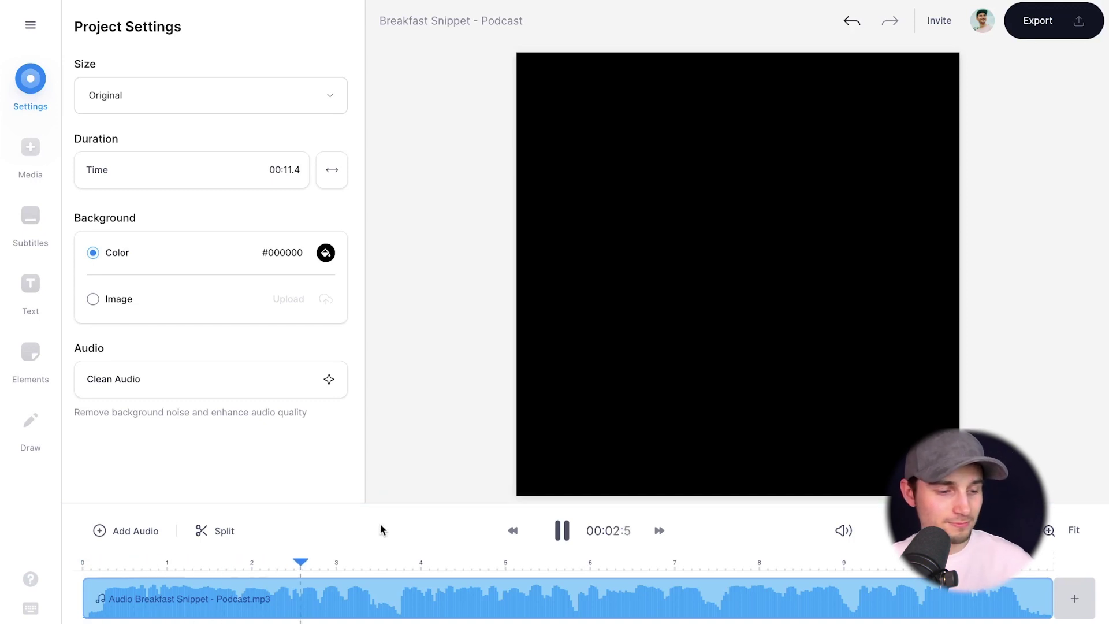
# - Jump to 3.8 s and try the Instagram Story 9:16 canvas size
pyautogui.click(404, 564)
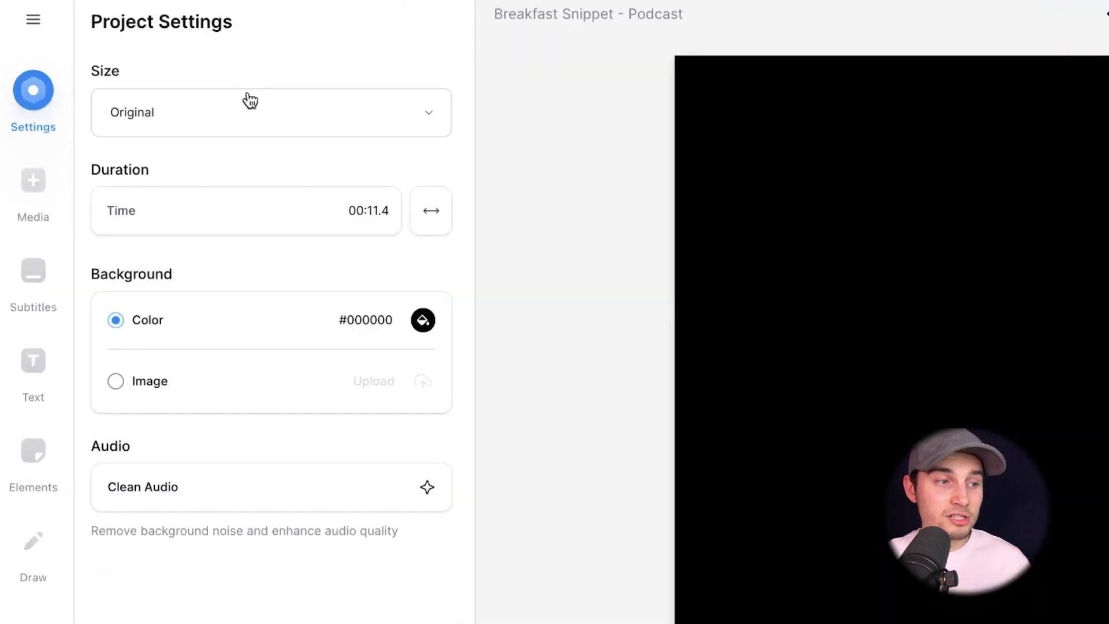
pyautogui.click(170, 114)
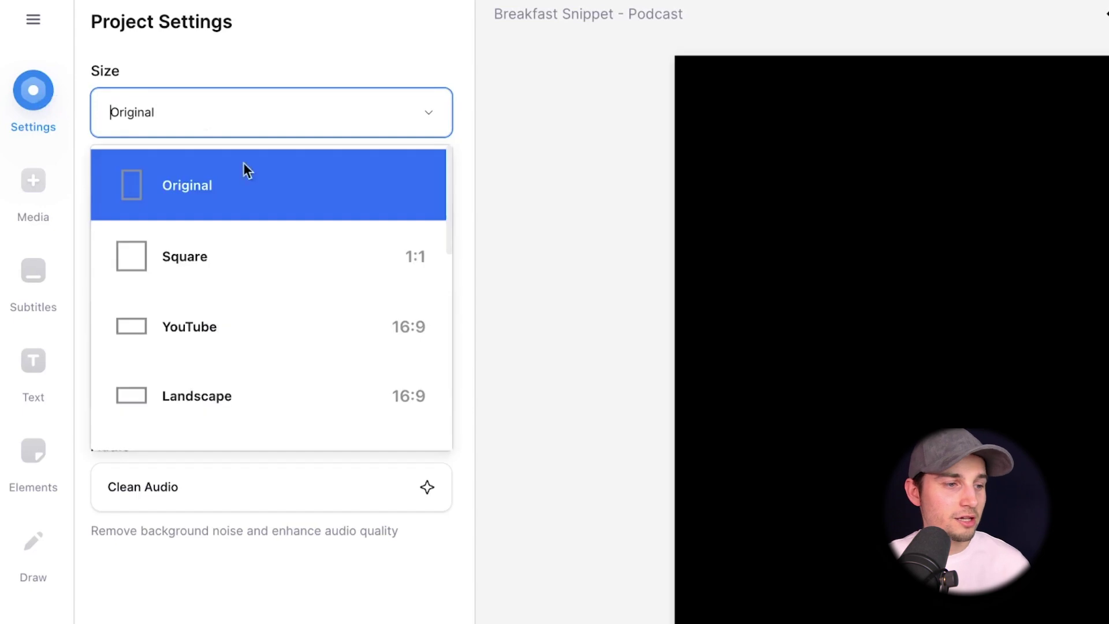
pyautogui.scroll(-4, 219, 269)
pyautogui.scroll(-3, 219, 268)
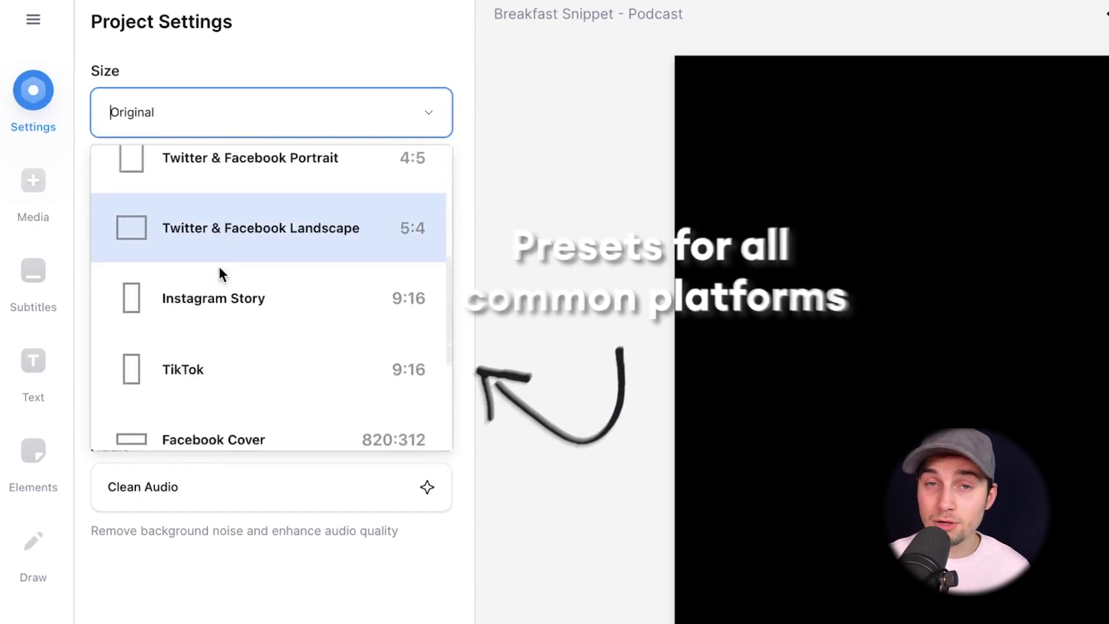
pyautogui.scroll(6, 220, 269)
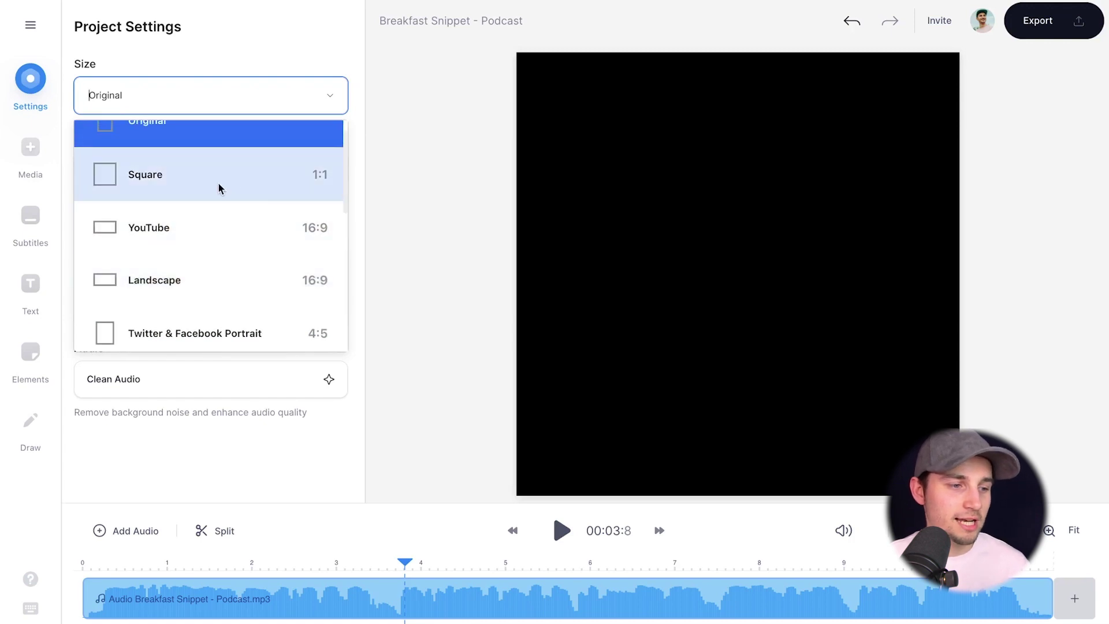
pyautogui.scroll(-5, 218, 185)
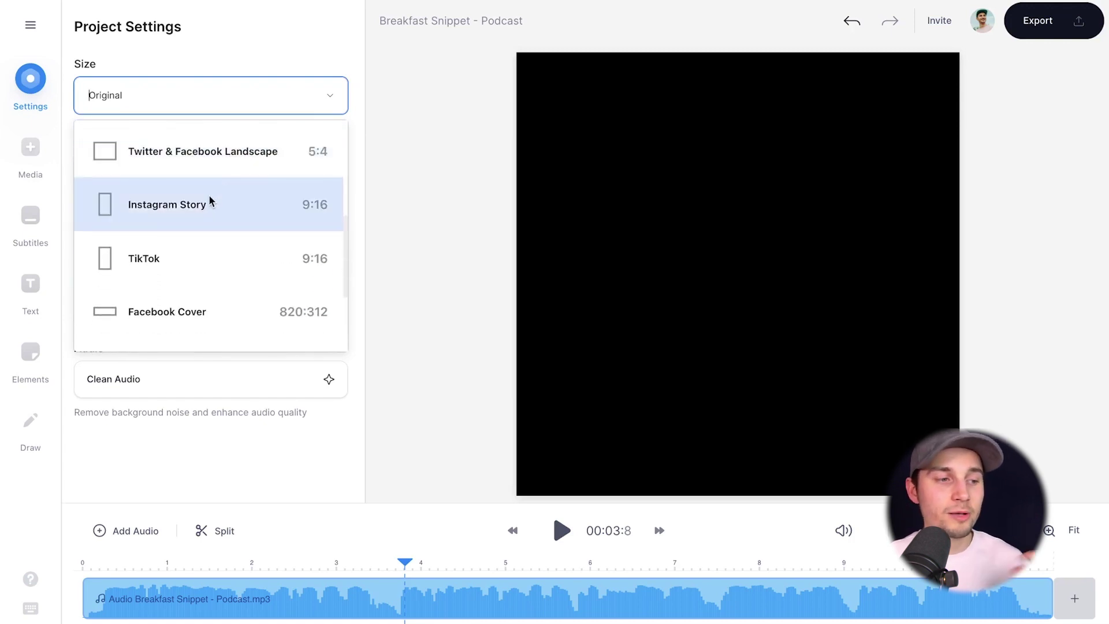
pyautogui.click(209, 197)
pyautogui.click(415, 136)
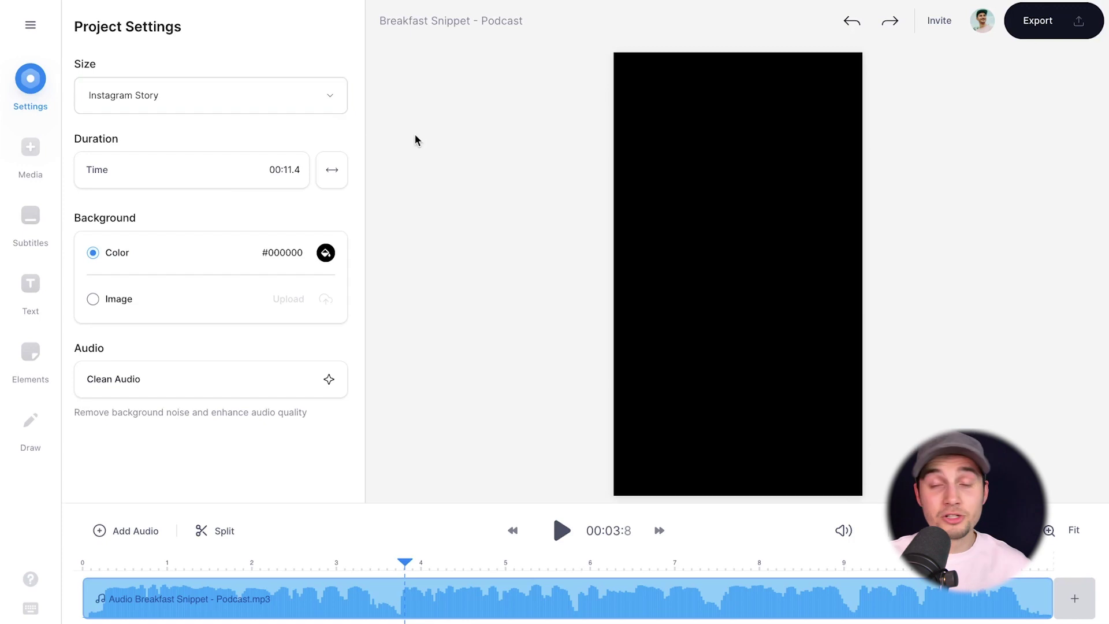
# - Change the canvas size preset to Square 1:1
pyautogui.click(247, 92)
pyautogui.scroll(3, 236, 248)
pyautogui.scroll(-2, 235, 244)
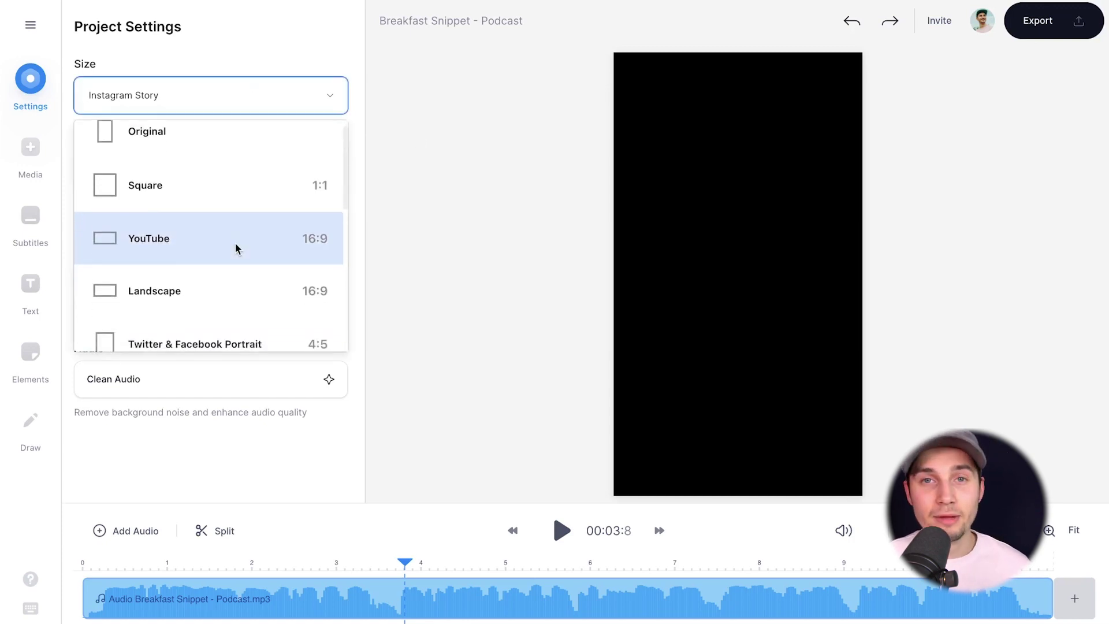
pyautogui.click(249, 164)
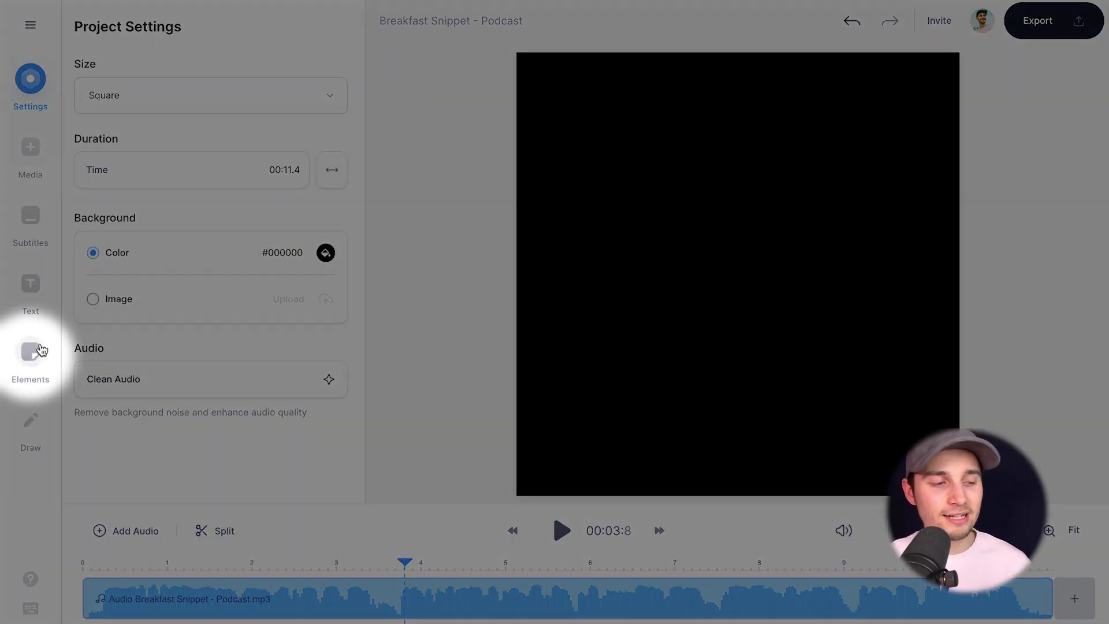
# - Add the green bar sound wave from Elements and preview it with playback
pyautogui.click(39, 349)
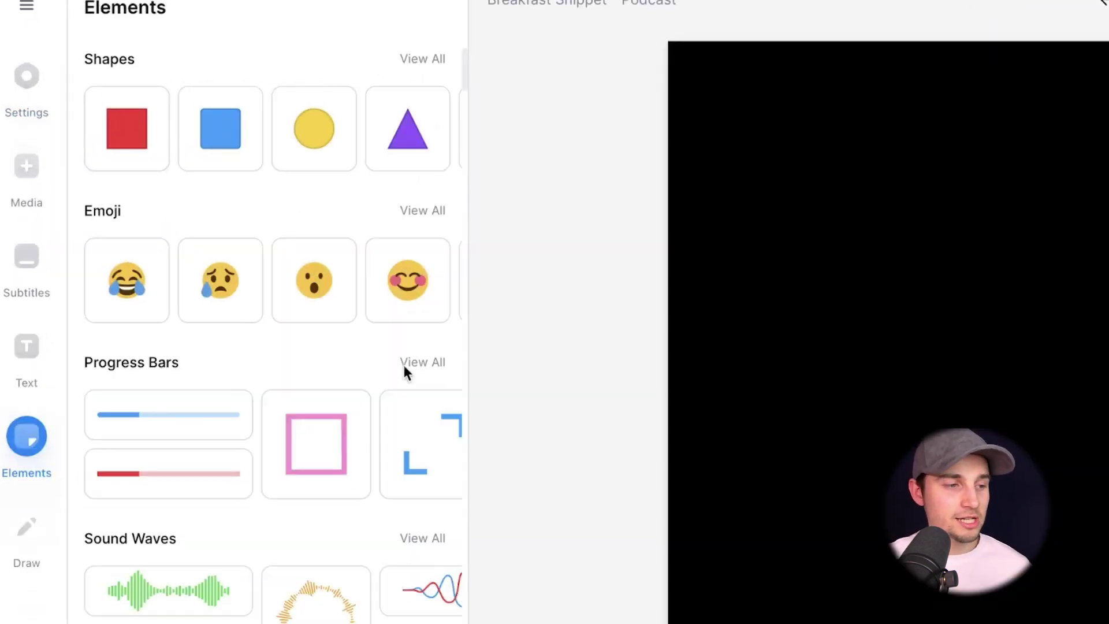
pyautogui.scroll(-2, 210, 169)
pyautogui.scroll(-2, 265, 196)
pyautogui.scroll(-4, 265, 195)
pyautogui.scroll(-2, 265, 200)
pyautogui.scroll(3, 265, 205)
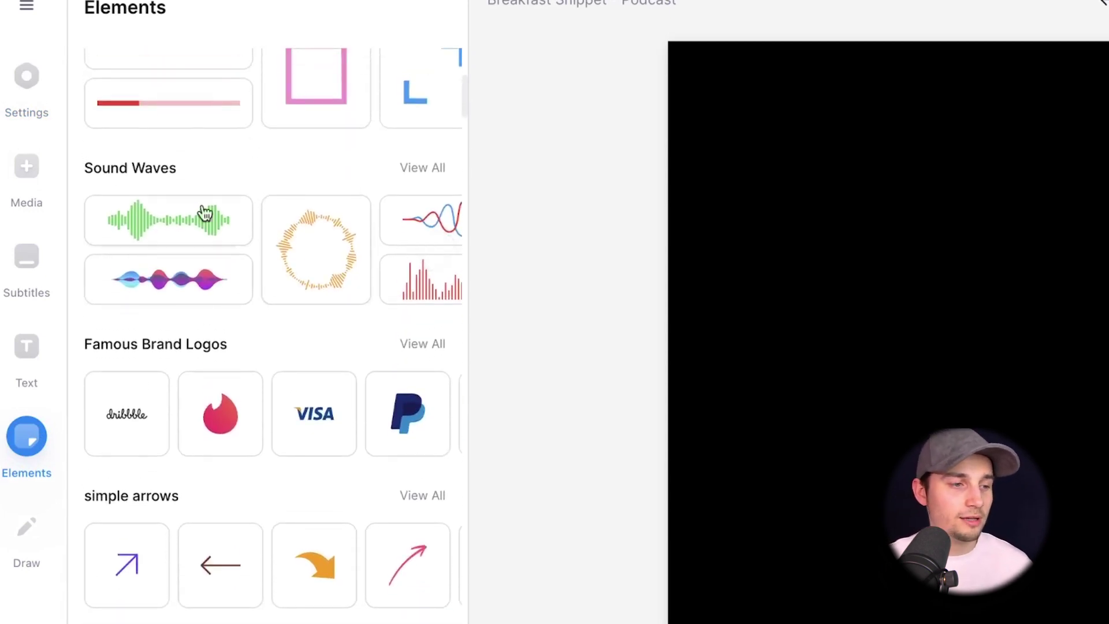
pyautogui.click(186, 229)
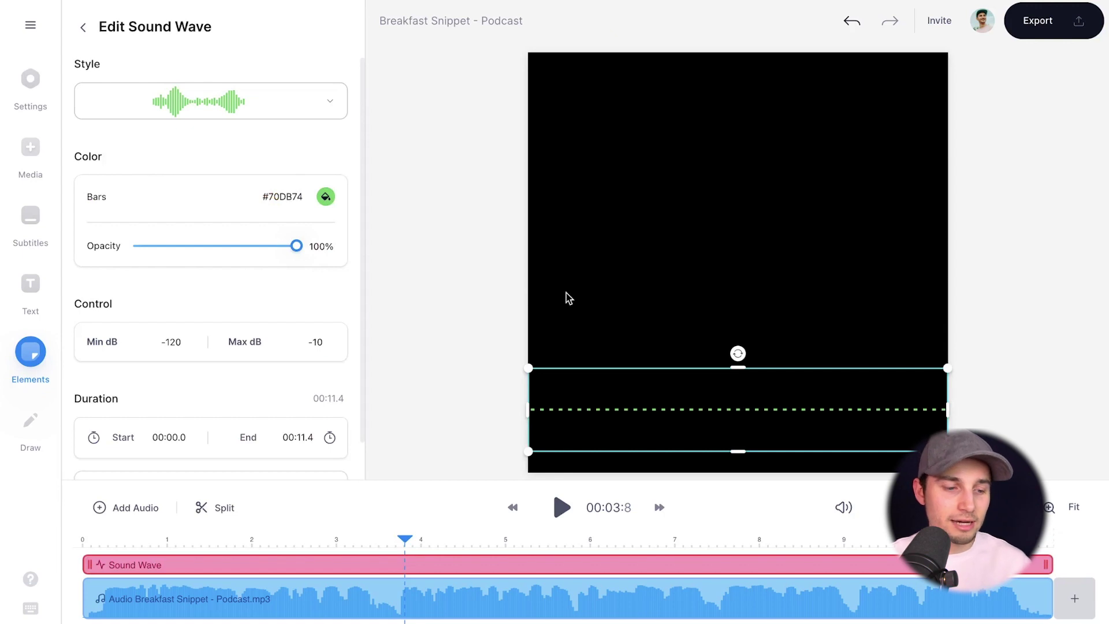
pyautogui.press('space')
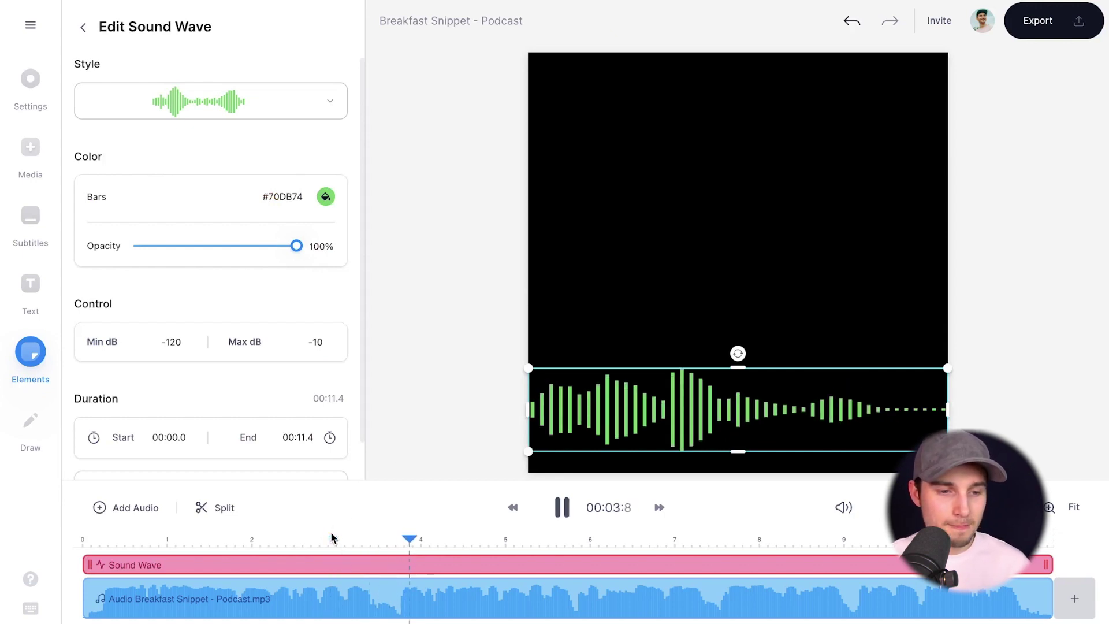
pyautogui.press('space')
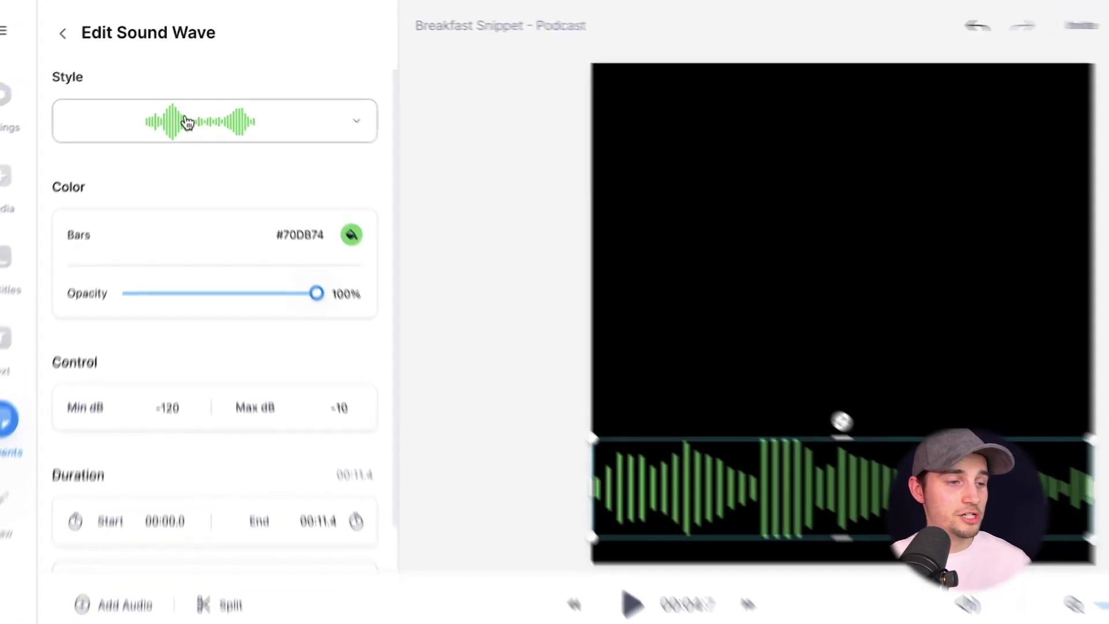
# - Review the sound wave Style options, keeping the green bars style
pyautogui.click(187, 99)
pyautogui.scroll(-4, 249, 238)
pyautogui.scroll(1, 274, 142)
pyautogui.click(295, 122)
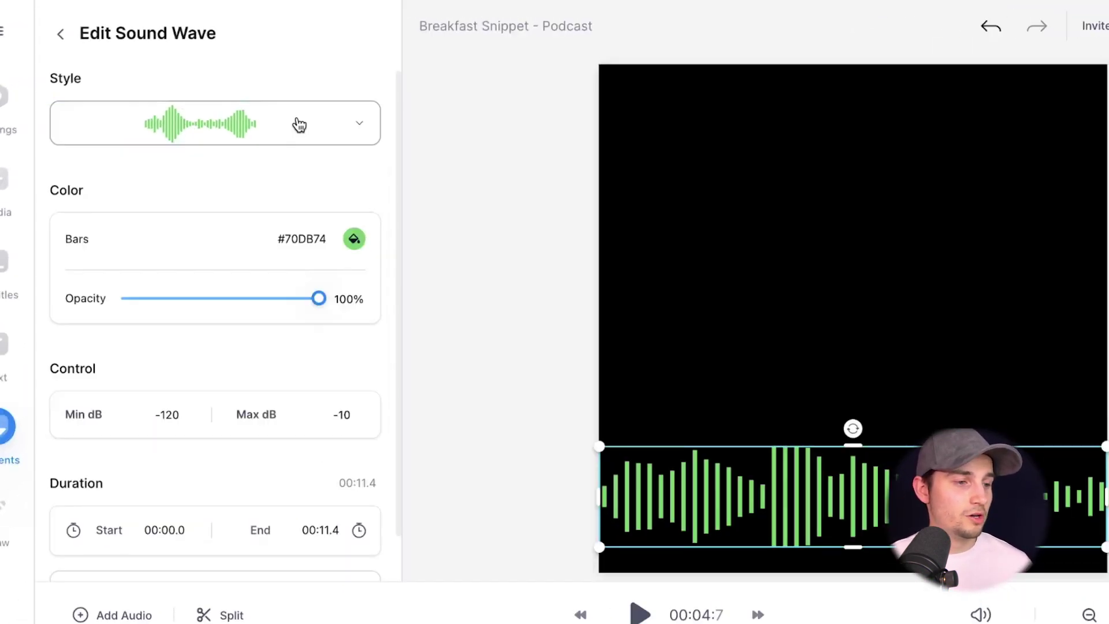
pyautogui.scroll(-1, 215, 280)
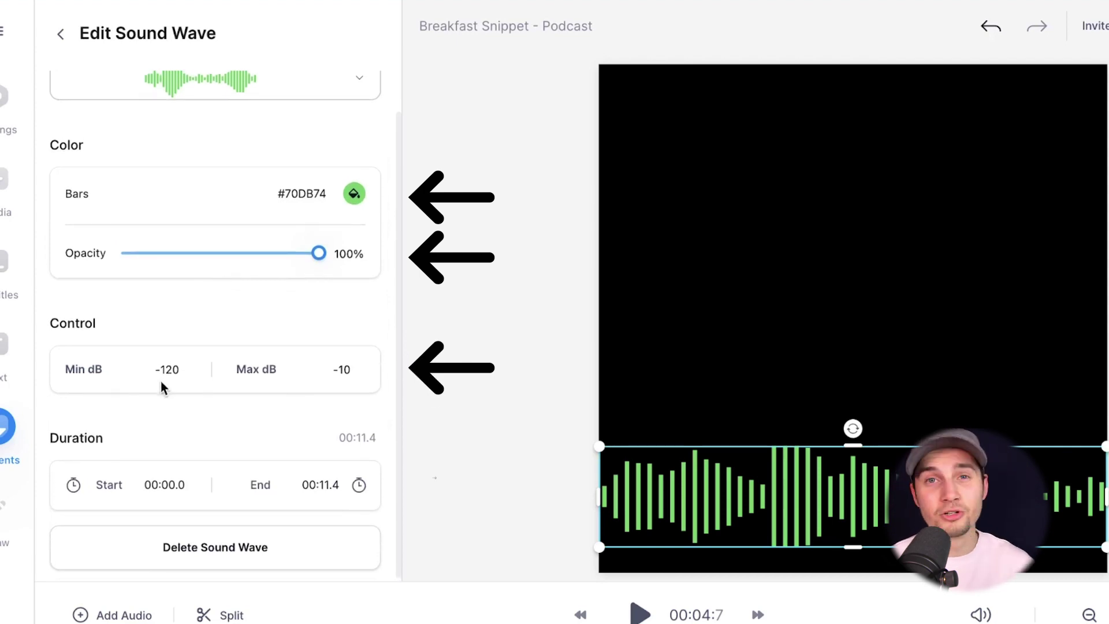
pyautogui.scroll(1, 163, 396)
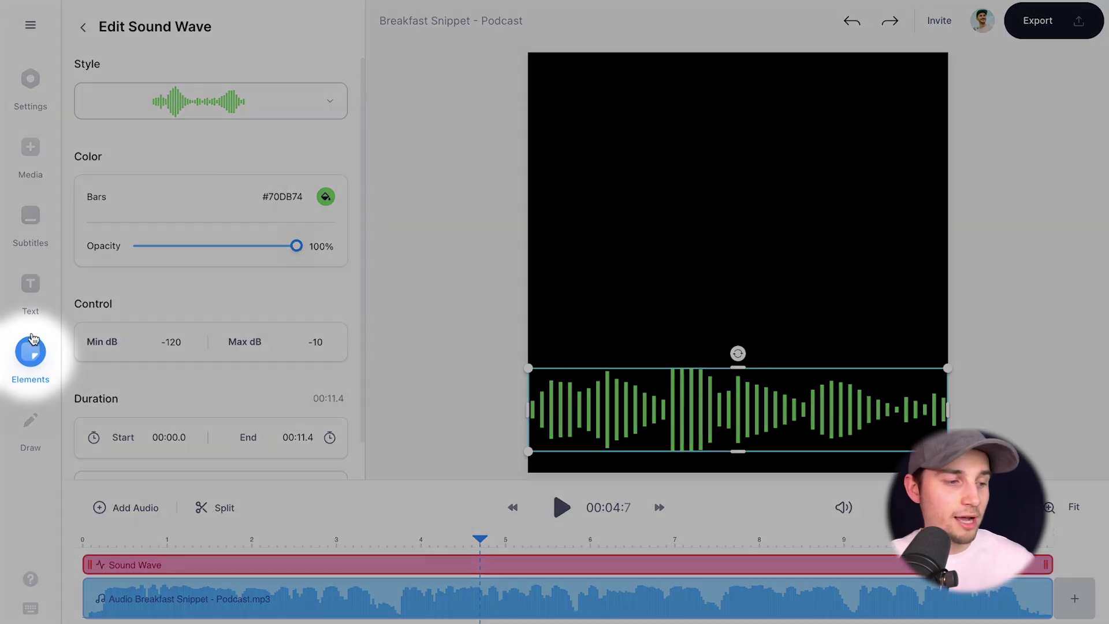
pyautogui.click(49, 343)
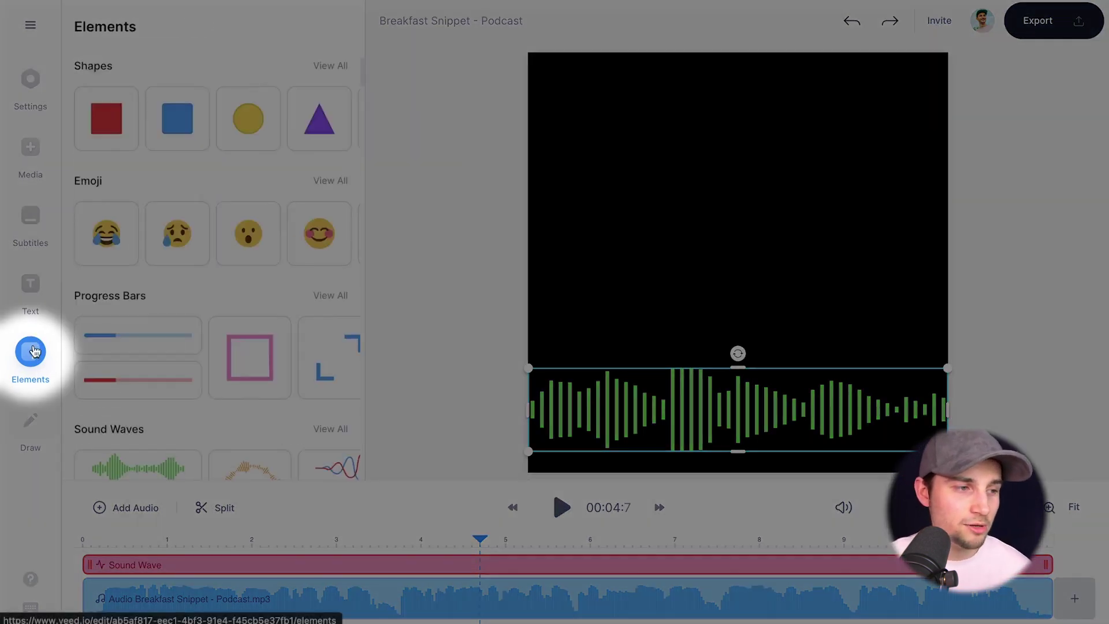
# - Add a red square shape and stretch it into a wide bar along the bottom
pyautogui.hscroll(3, 196, 170)
pyautogui.hscroll(-3, 196, 170)
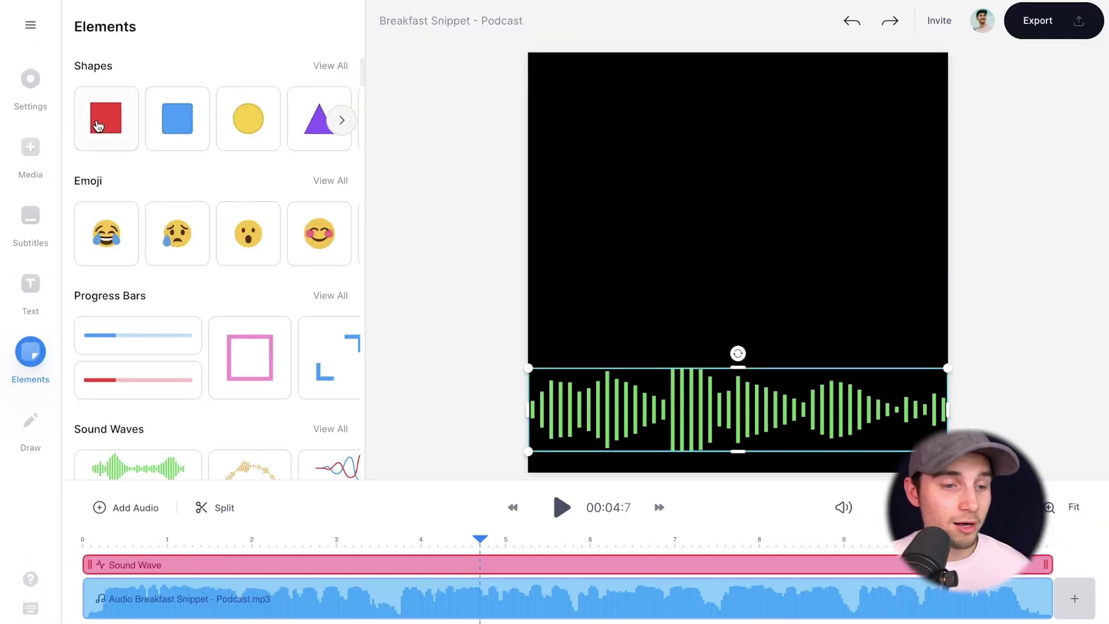
pyautogui.click(98, 126)
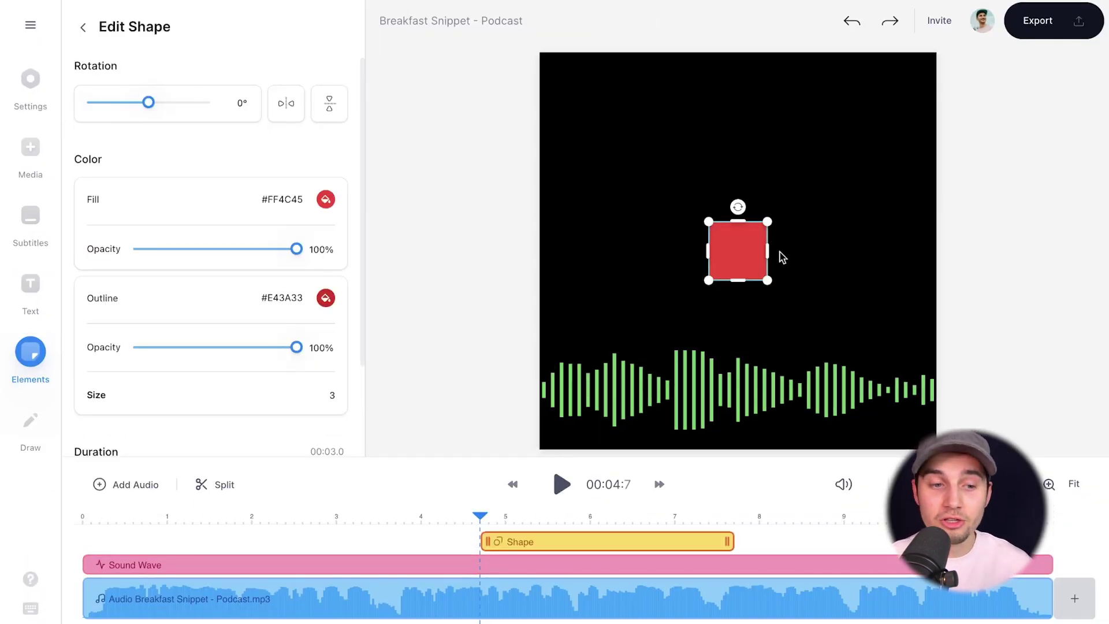
pyautogui.moveTo(767, 251); pyautogui.dragTo(816, 237)
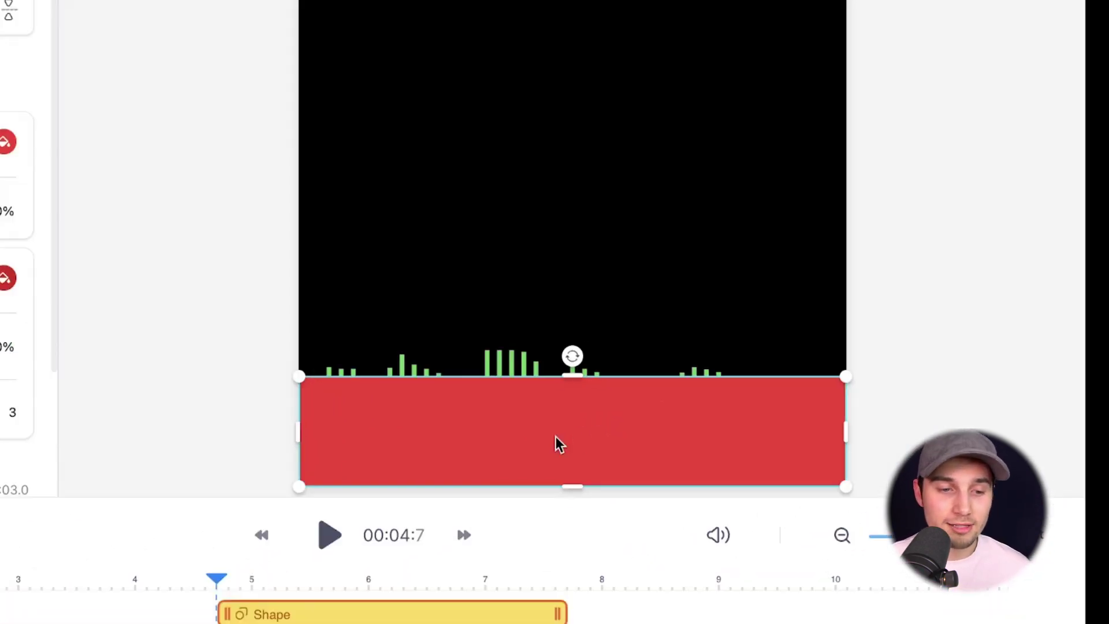
# - Send the red bar backward behind the sound wave and move the wave onto it
pyautogui.rightClick(719, 413)
pyautogui.moveTo(613, 506)
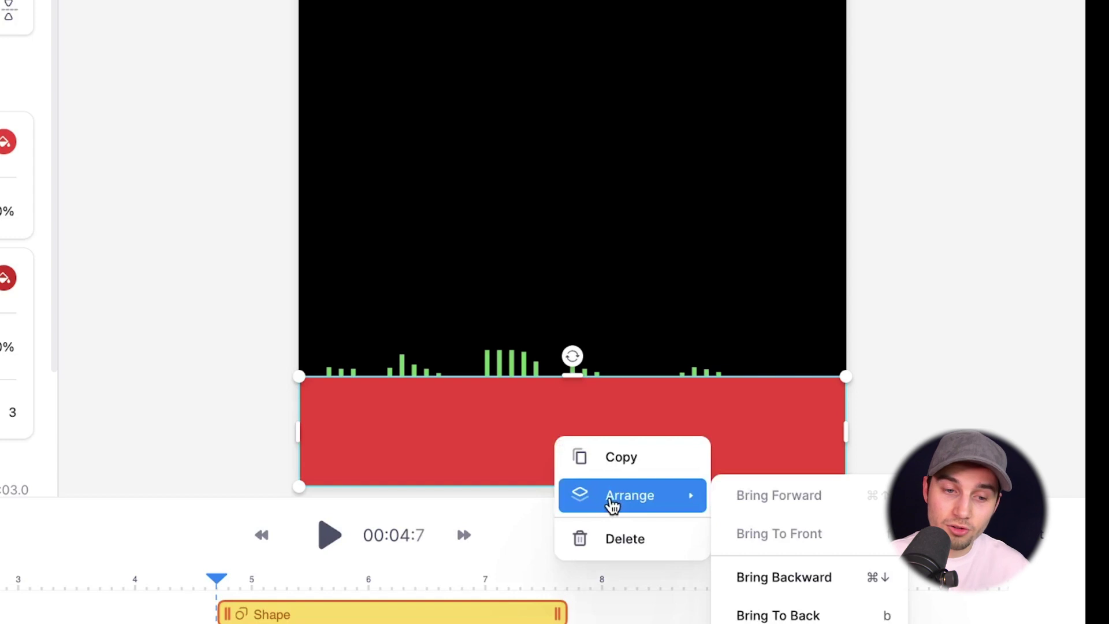
pyautogui.click(778, 585)
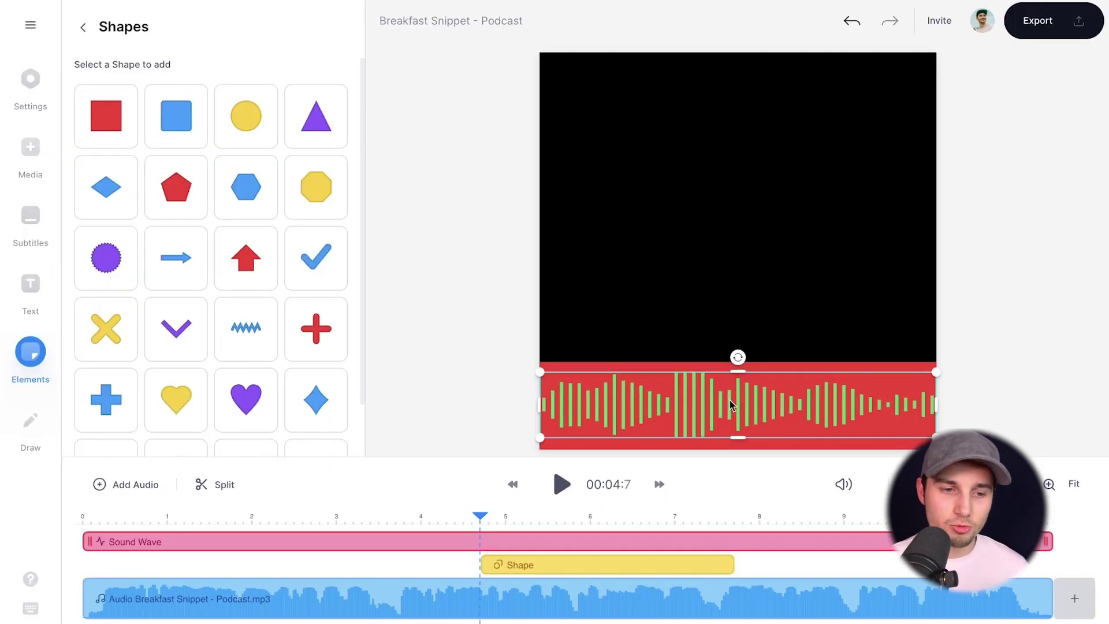
pyautogui.moveTo(561, 419); pyautogui.dragTo(557, 415)
pyautogui.moveTo(727, 397); pyautogui.dragTo(727, 395)
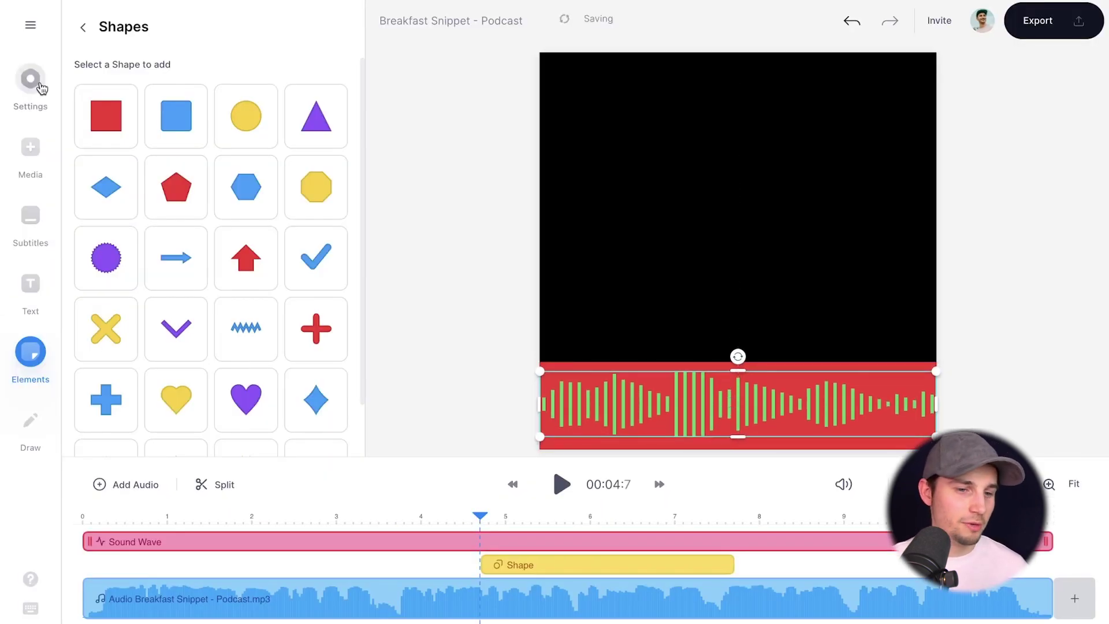
# - Change the sound wave bars to white #FFFFFF and preview the result
pyautogui.click(557, 378)
pyautogui.click(325, 196)
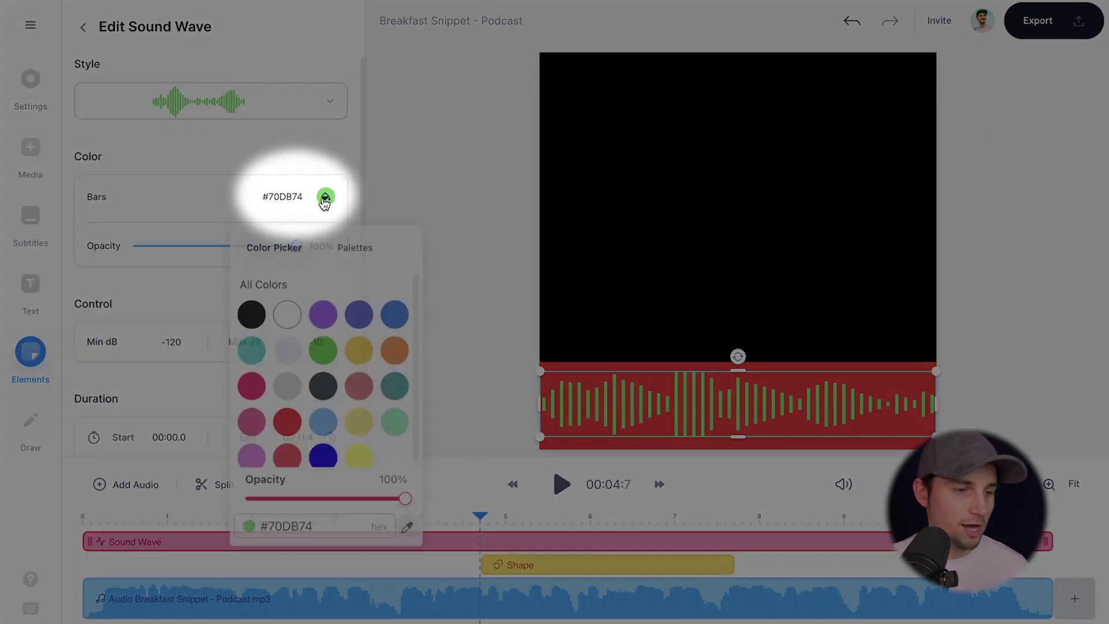
pyautogui.click(287, 314)
pyautogui.click(485, 285)
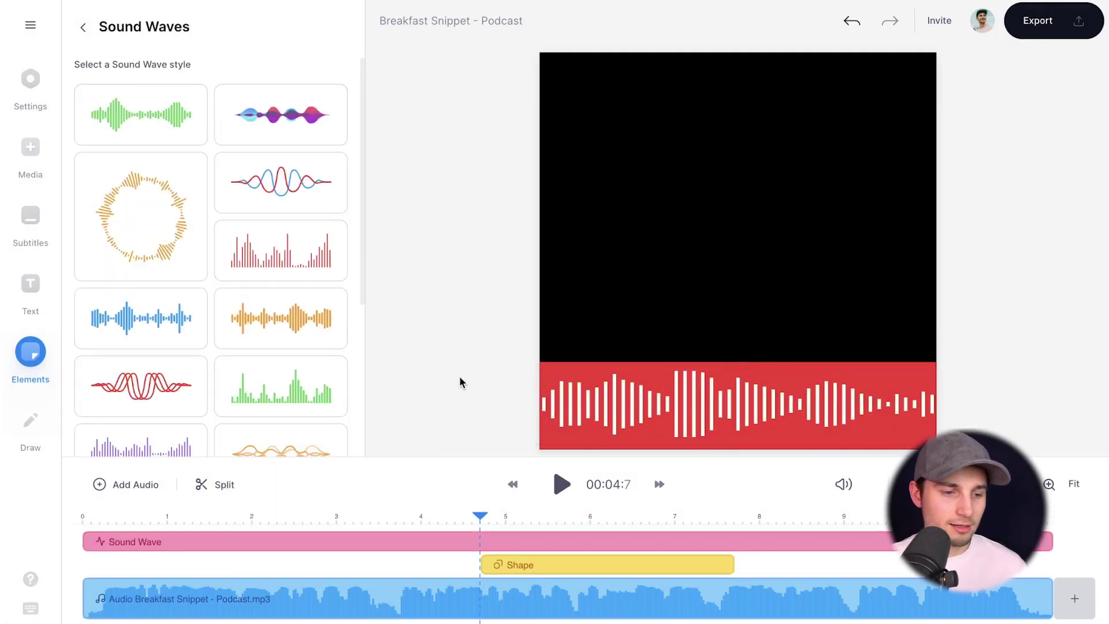
pyautogui.press('space')
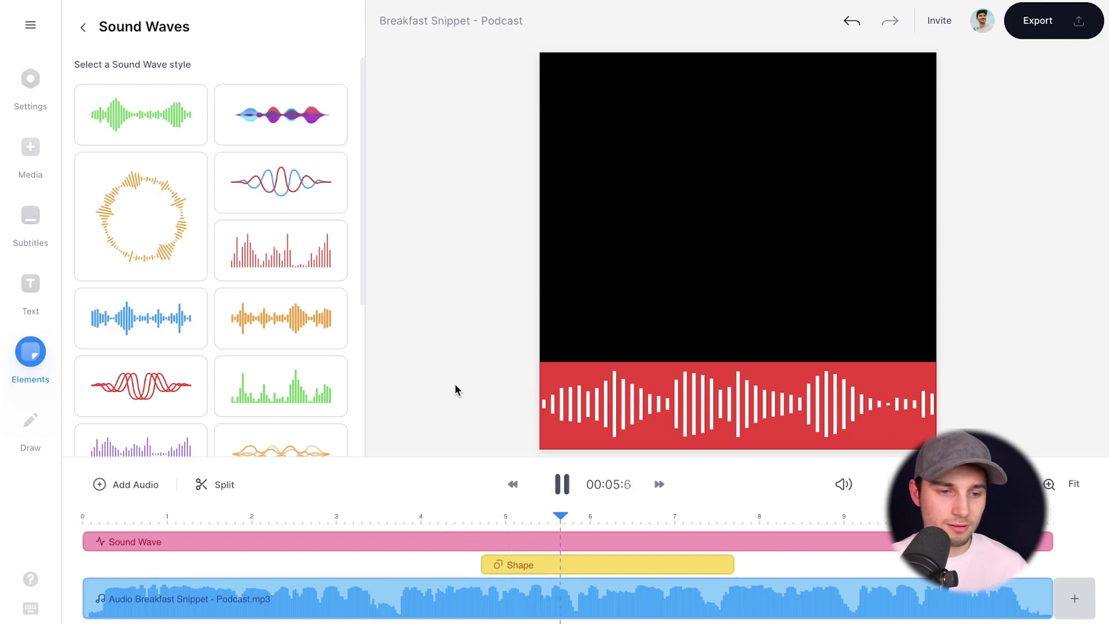
pyautogui.press('space')
pyautogui.click(483, 540)
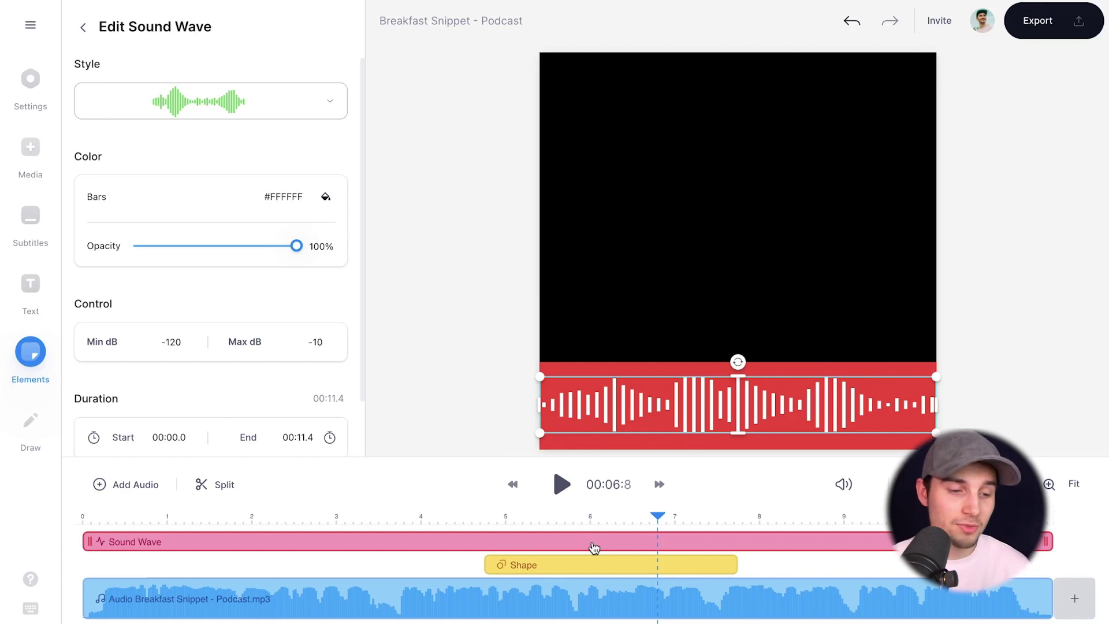
# - Extend the red bar's Shape clip to span the full 0–11.4 s timeline
pyautogui.click(556, 563)
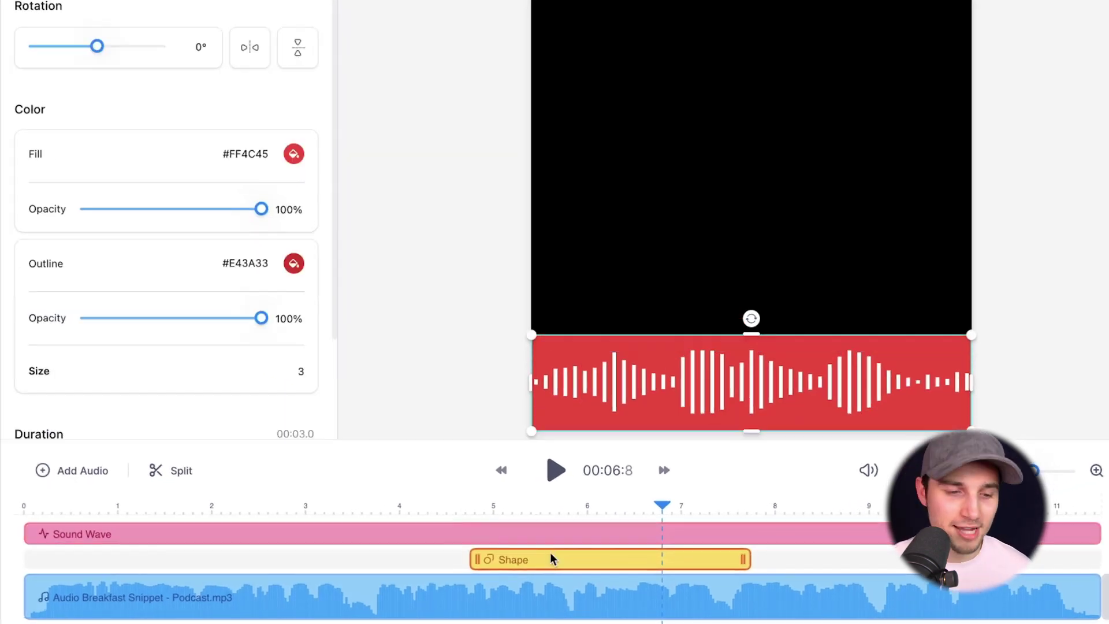
pyautogui.moveTo(743, 560); pyautogui.dragTo(1093, 560)
pyautogui.moveTo(477, 560); pyautogui.dragTo(26, 532)
pyautogui.click(411, 547)
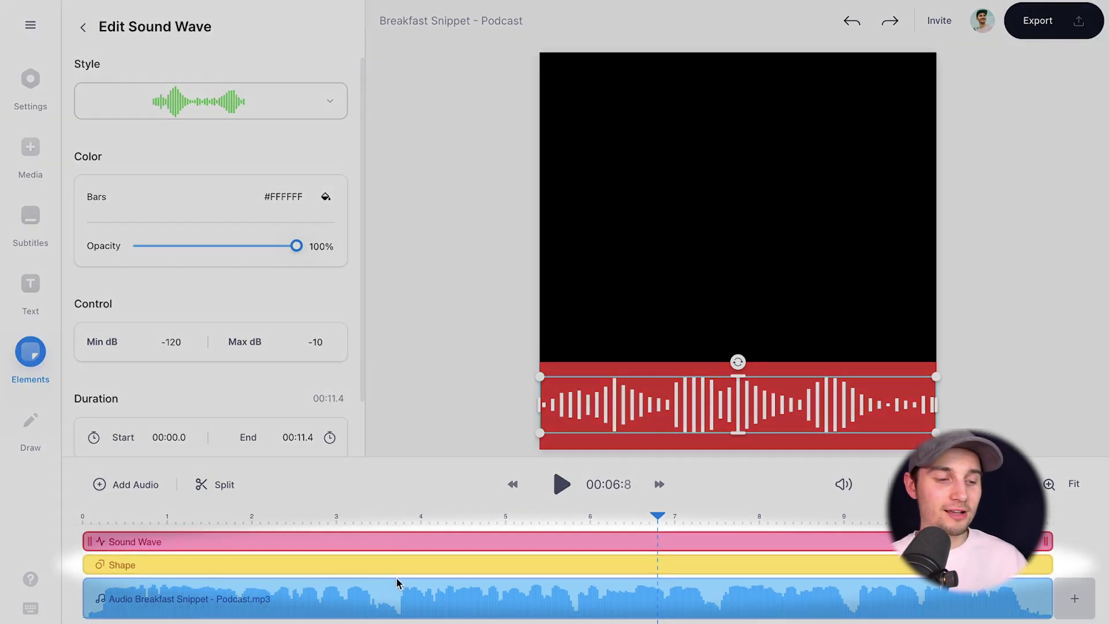
pyautogui.click(398, 571)
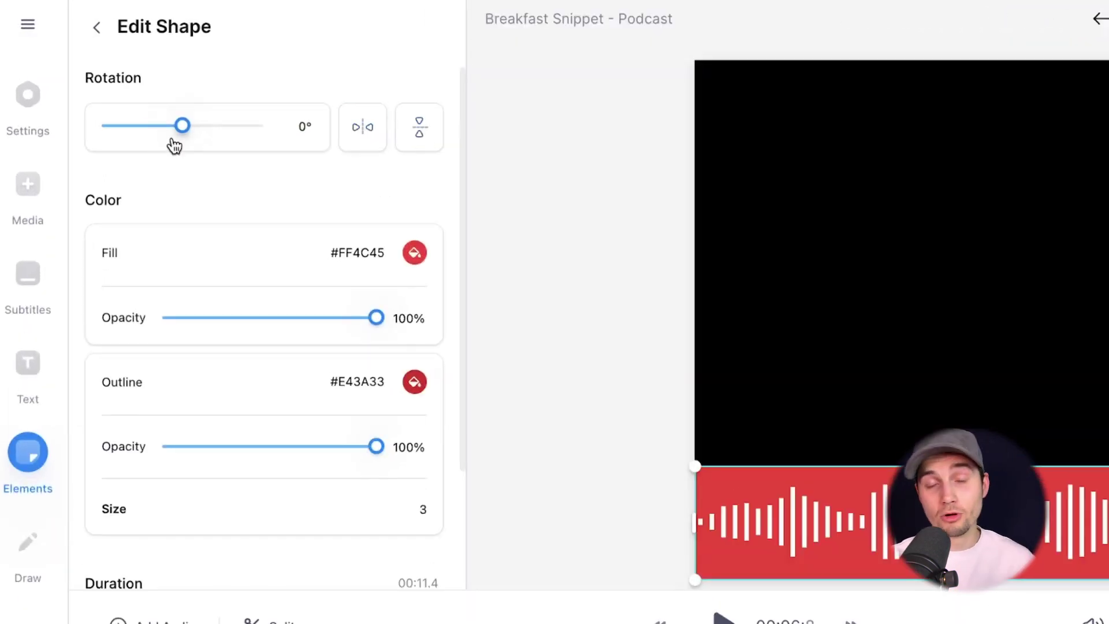
# - Set the bar's fill and outline colours to the softer red #EA7A76
pyautogui.scroll(-3, 222, 214)
pyautogui.scroll(3, 222, 213)
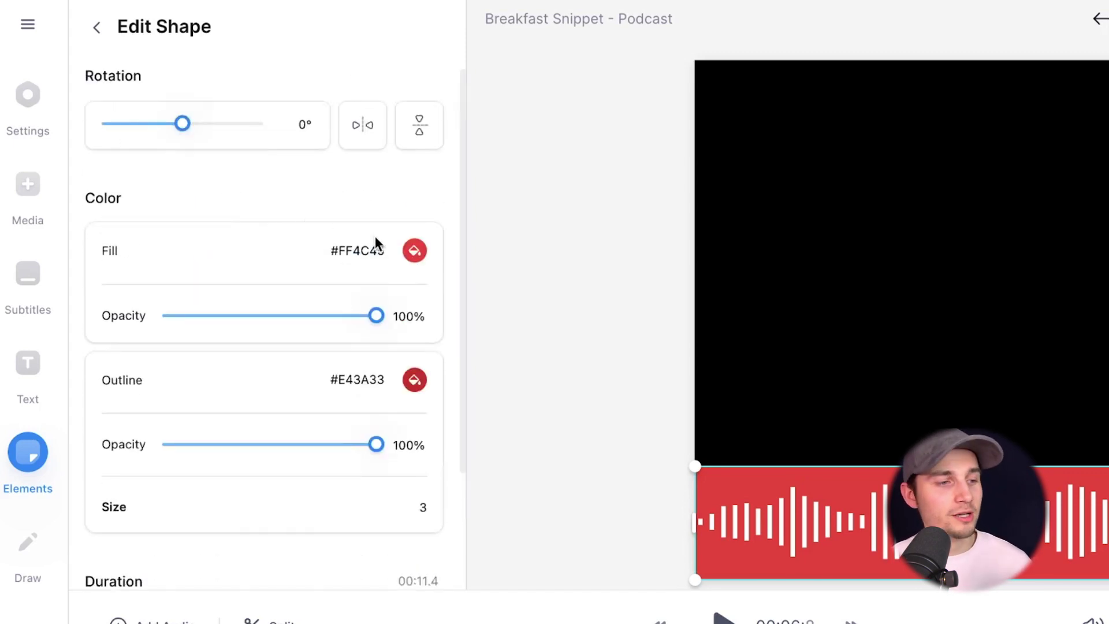
pyautogui.click(413, 252)
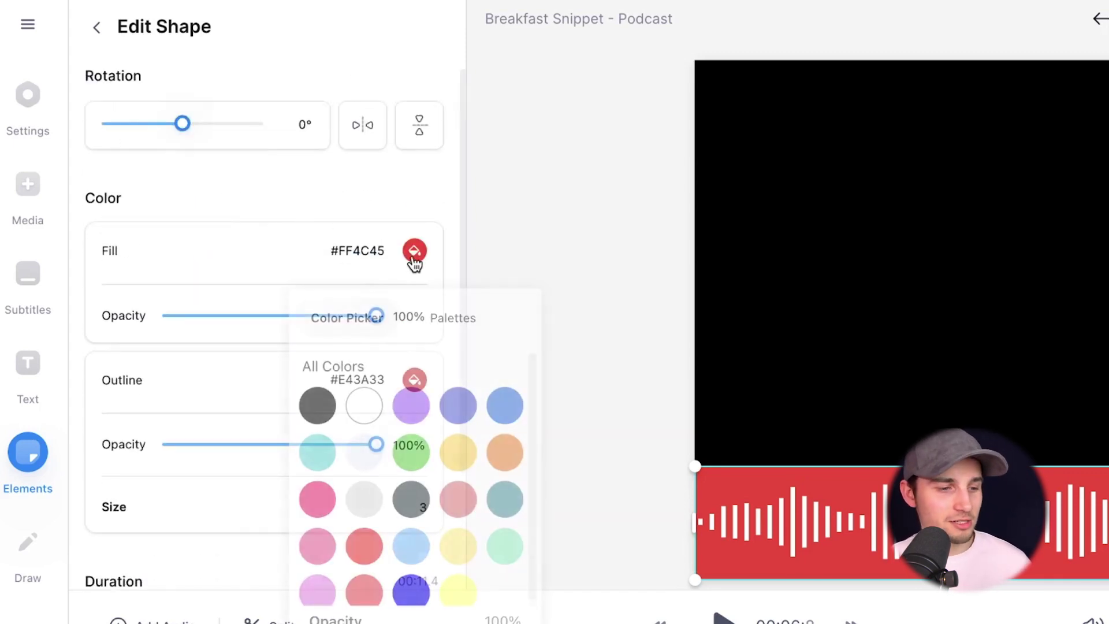
pyautogui.click(466, 496)
pyautogui.click(426, 196)
pyautogui.click(414, 380)
pyautogui.click(295, 379)
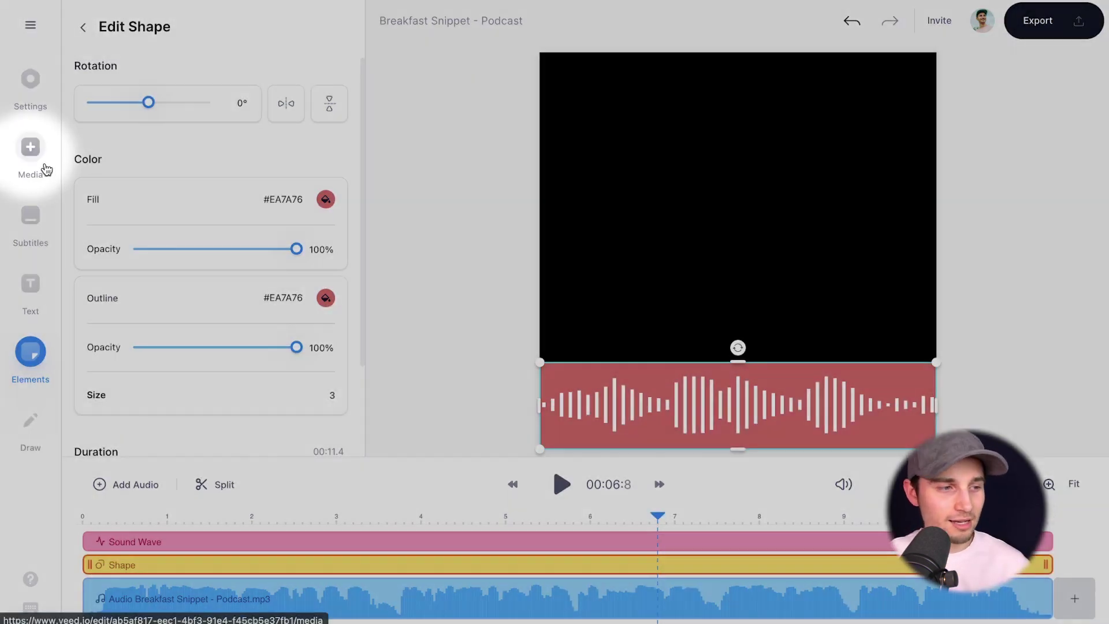
pyautogui.click(31, 151)
# - Upload the host photo 2F1A5901.jpg and make its clip start at 0 s
pyautogui.click(181, 107)
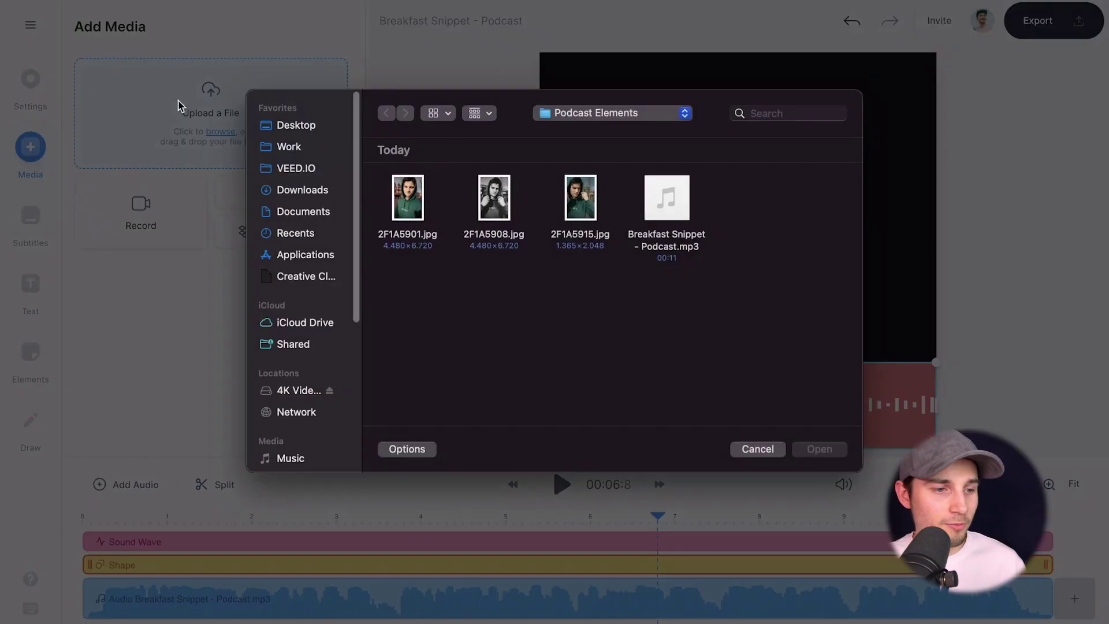
pyautogui.click(418, 209)
pyautogui.click(835, 450)
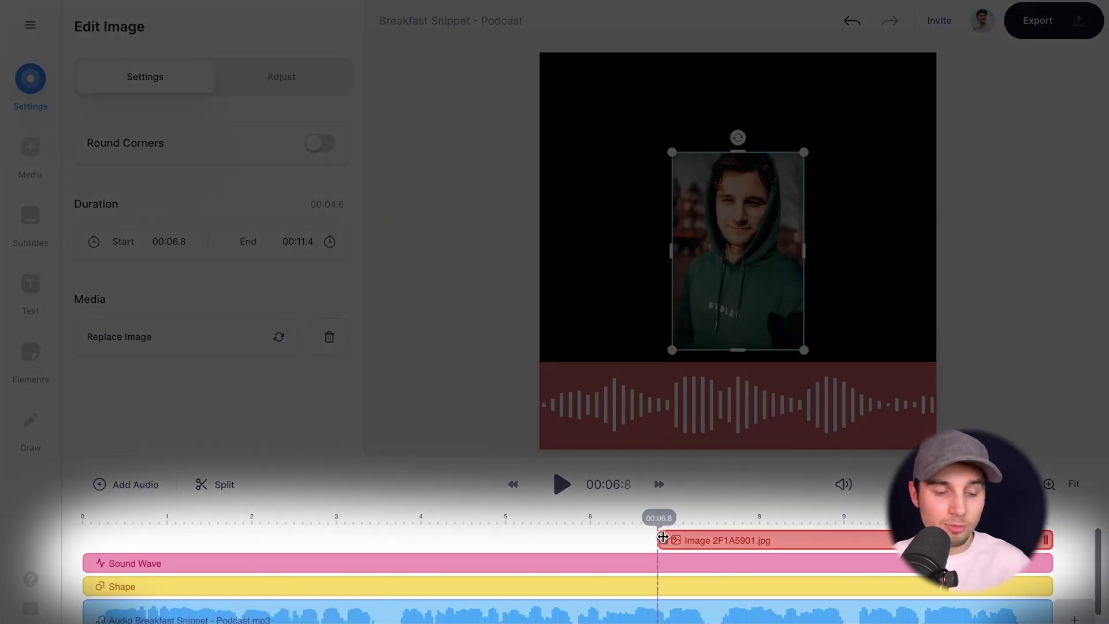
pyautogui.moveTo(663, 537); pyautogui.dragTo(79, 527)
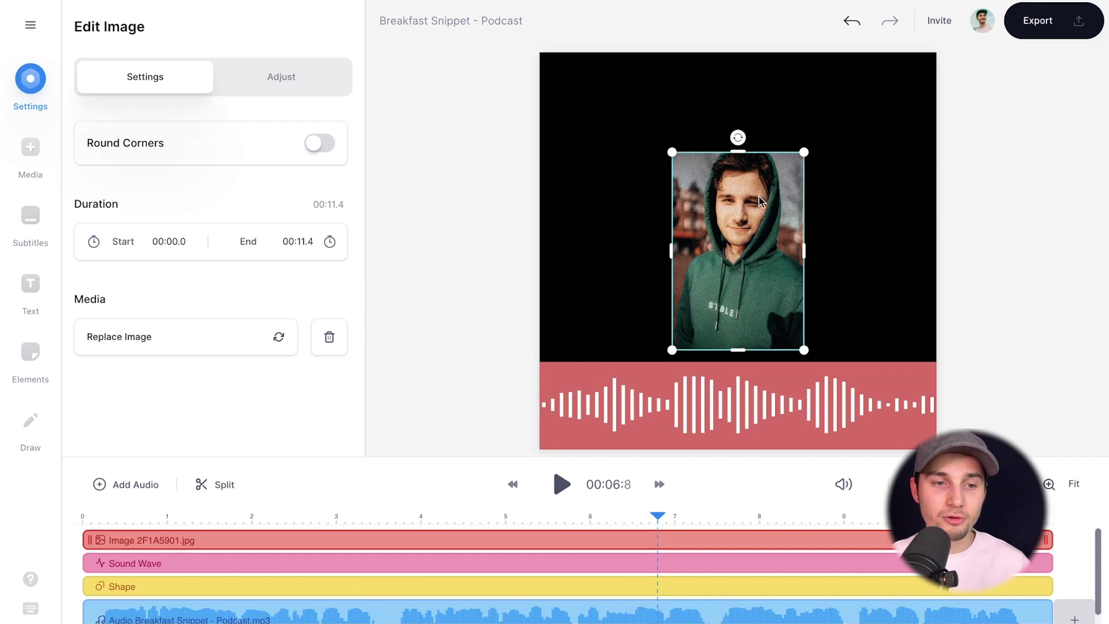
# - Enlarge and position the host photo to fill the frame's right side
pyautogui.moveTo(745, 242); pyautogui.dragTo(768, 159)
pyautogui.moveTo(818, 86); pyautogui.dragTo(857, 67)
pyautogui.moveTo(774, 173); pyautogui.dragTo(774, 219)
pyautogui.hotkey('ctrl', 'z')
pyautogui.moveTo(749, 338); pyautogui.dragTo(665, 479)
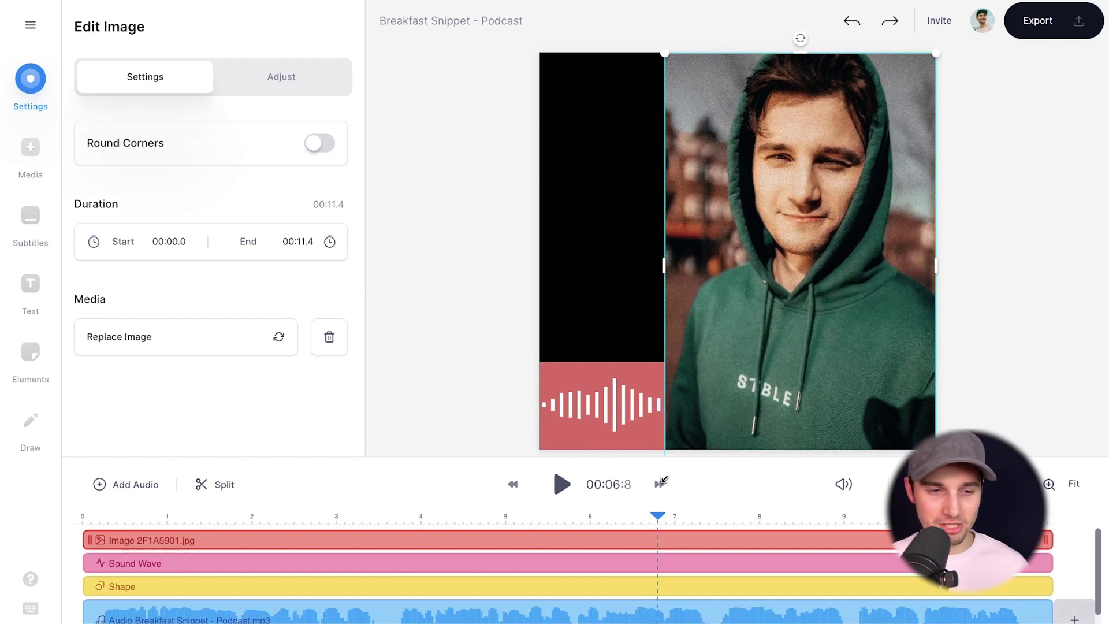
pyautogui.moveTo(663, 482); pyautogui.dragTo(658, 488)
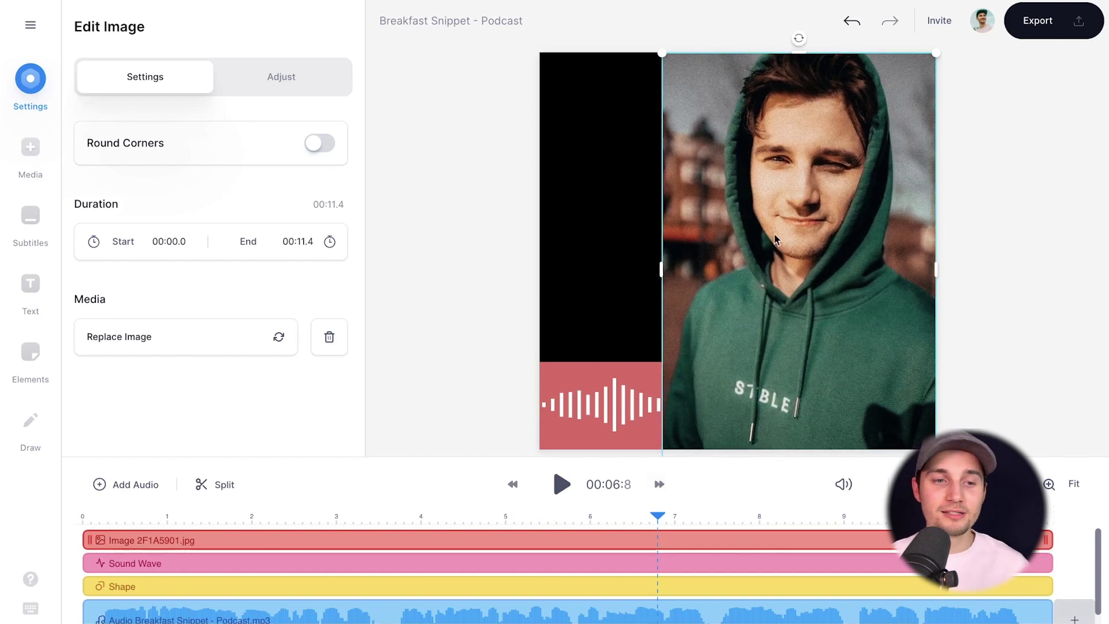
# - Arrange the photo with Bring To Back, behind the red band and sound wave
pyautogui.rightClick(799, 206)
pyautogui.moveTo(855, 246)
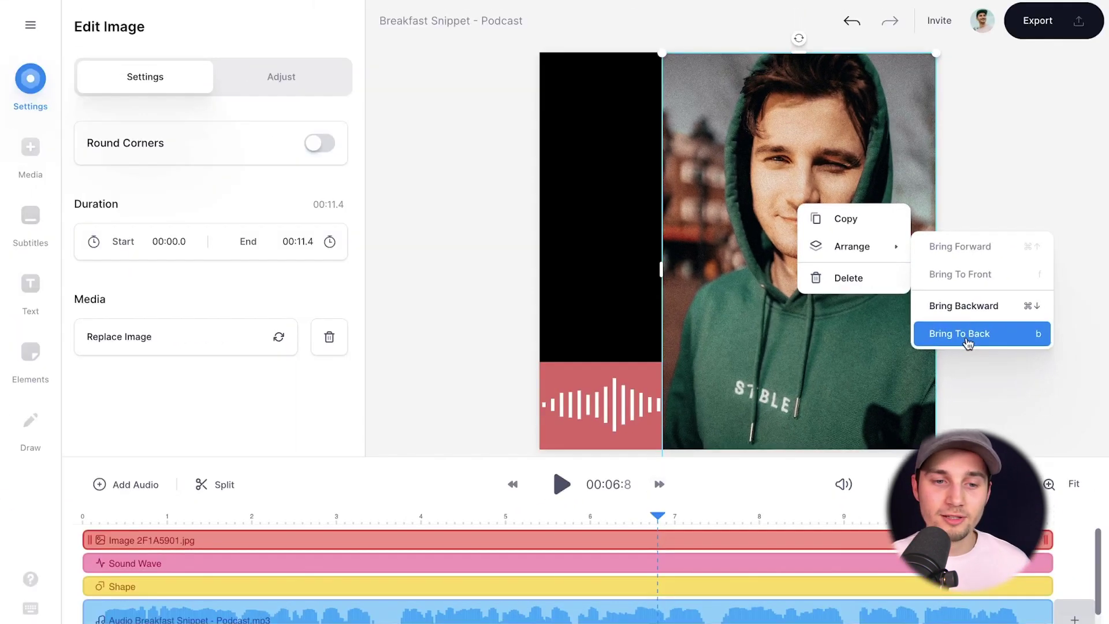
pyautogui.click(983, 328)
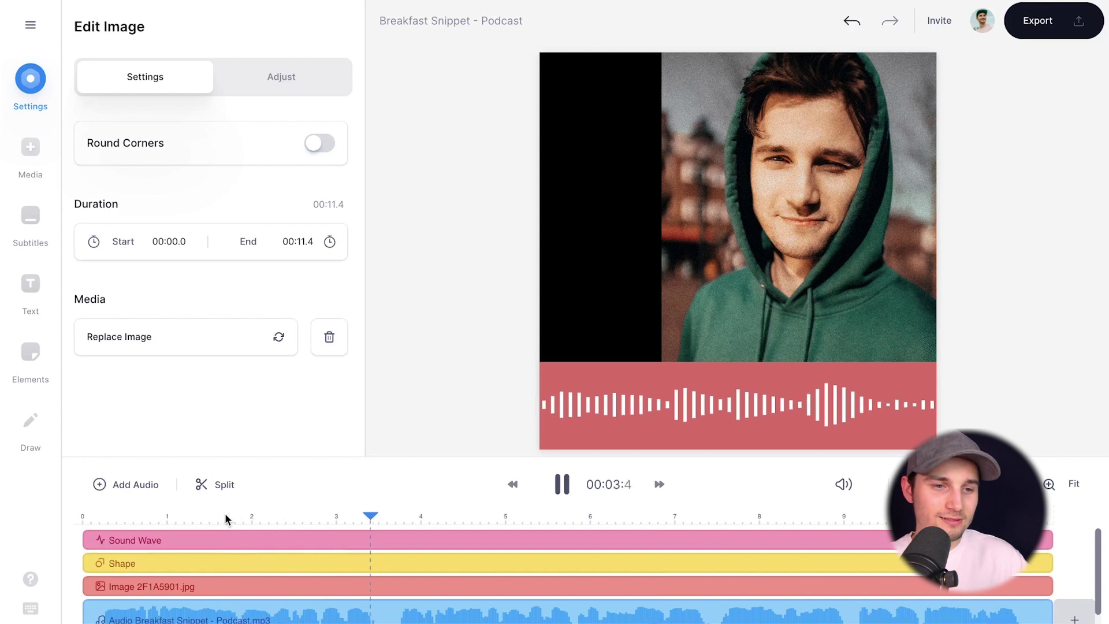
pyautogui.press('space')
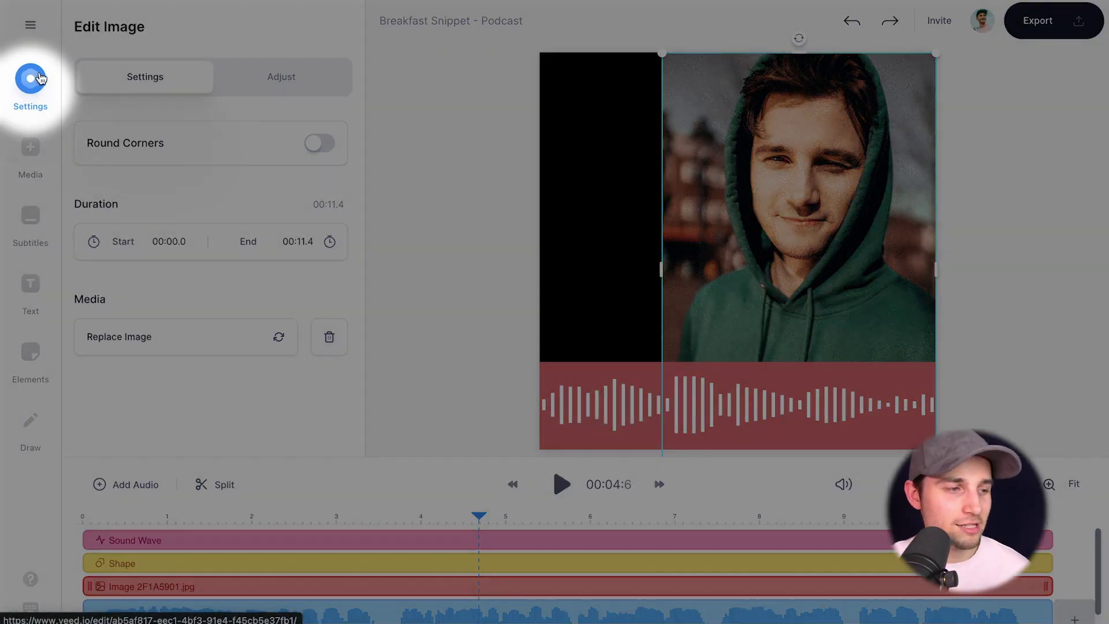
pyautogui.click(40, 77)
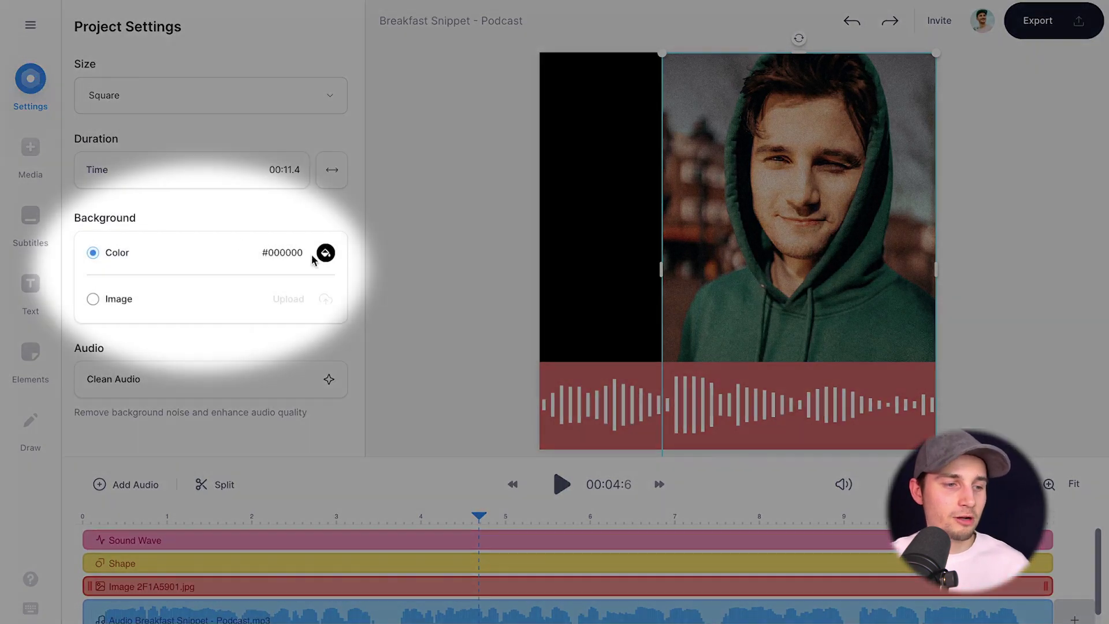
pyautogui.click(327, 254)
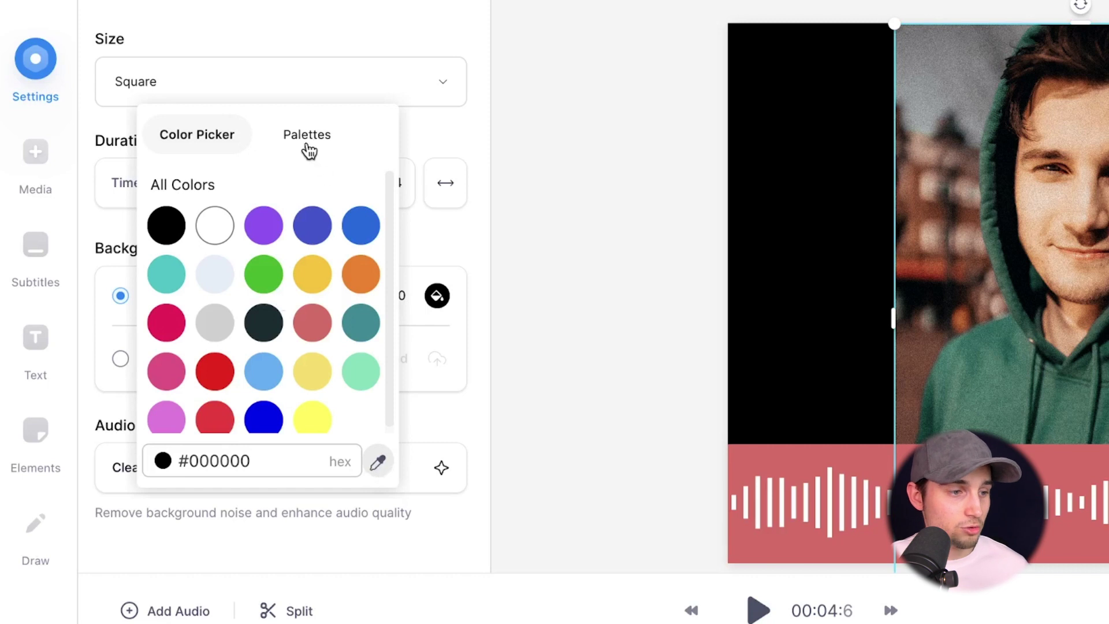
pyautogui.click(308, 139)
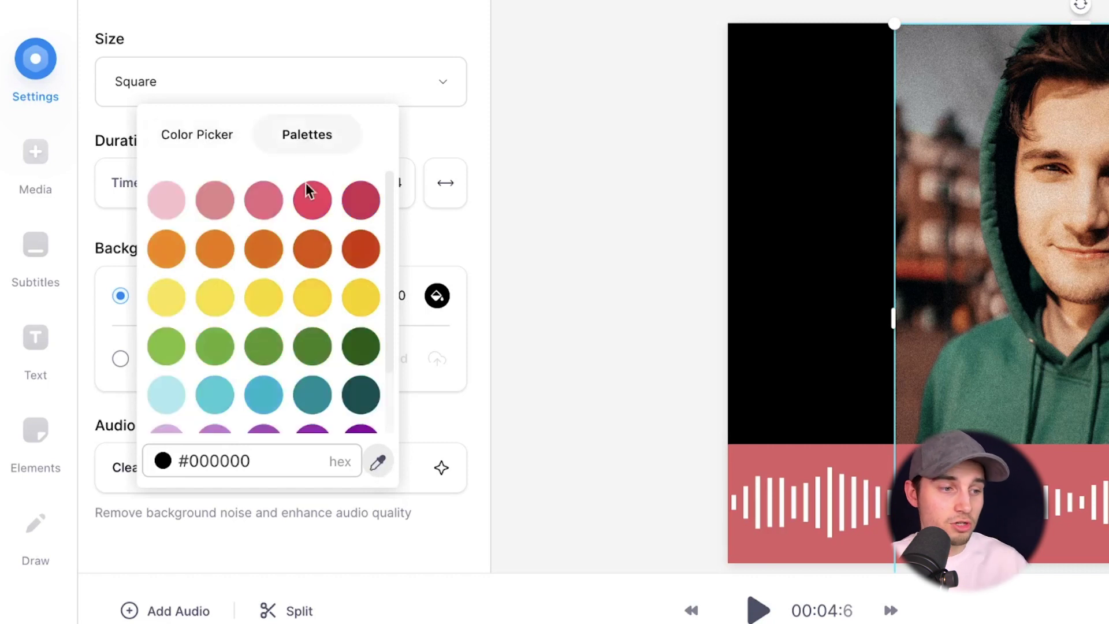
pyautogui.click(302, 261)
pyautogui.click(305, 305)
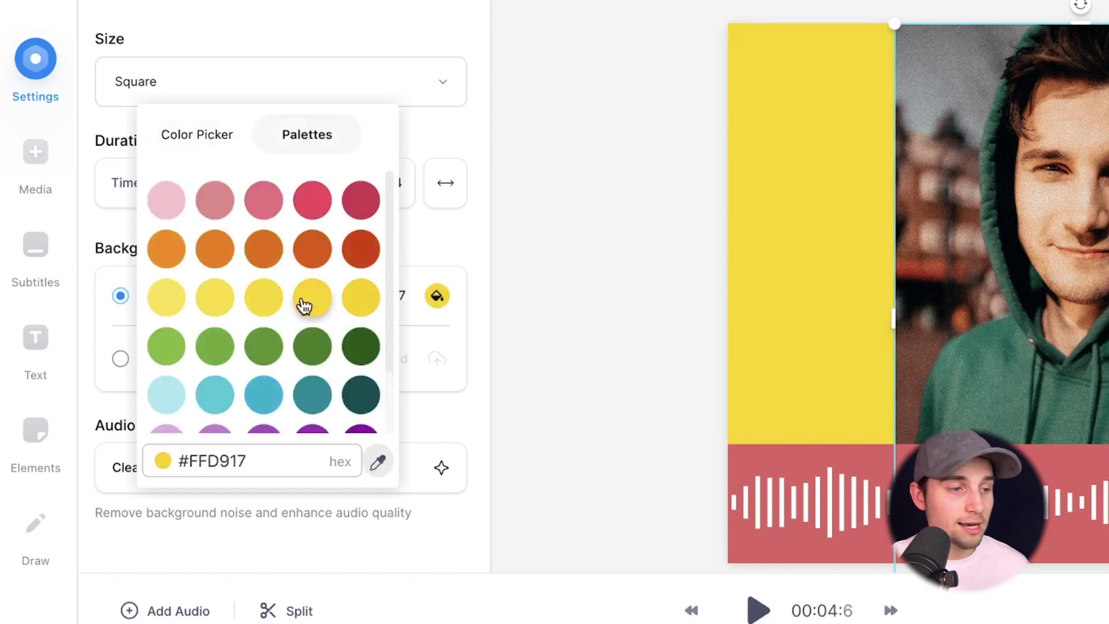
pyautogui.click(215, 138)
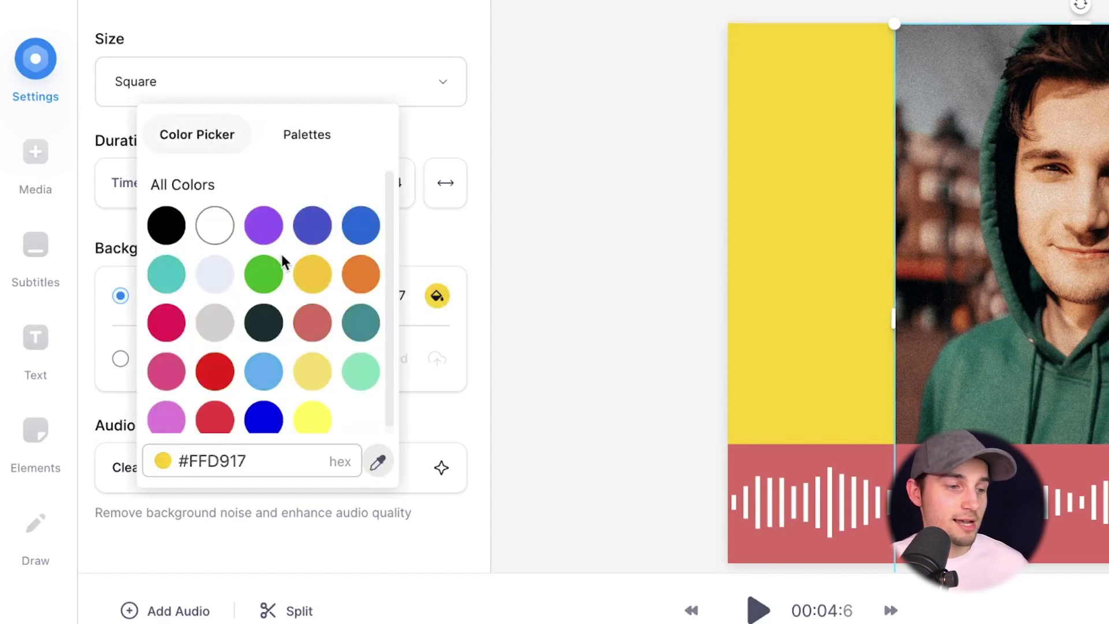
pyautogui.click(268, 327)
pyautogui.click(507, 350)
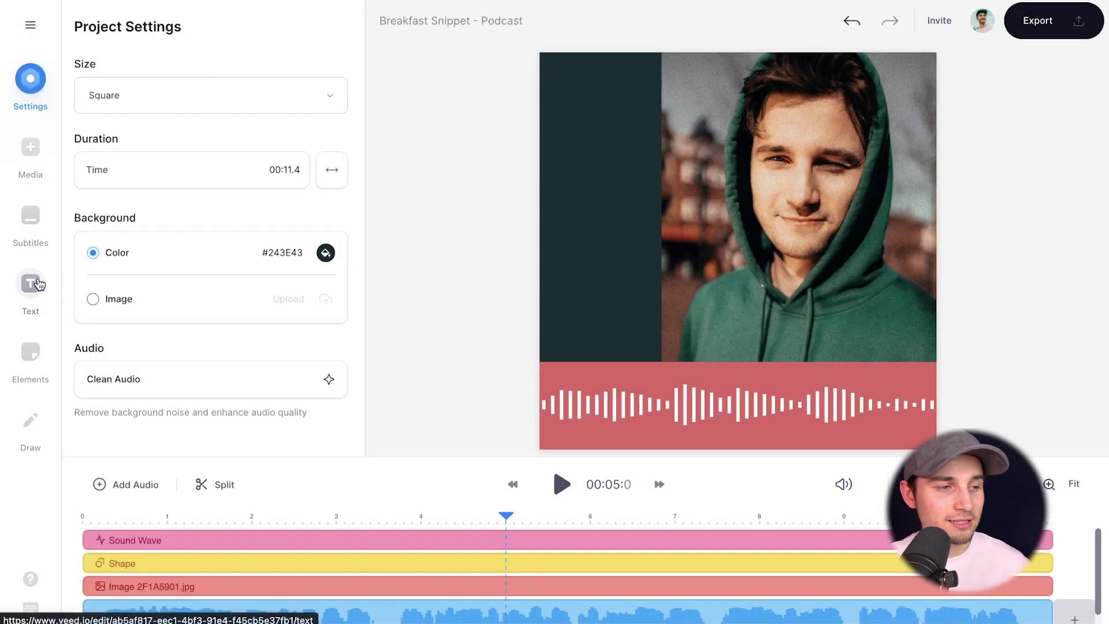
pyautogui.click(32, 283)
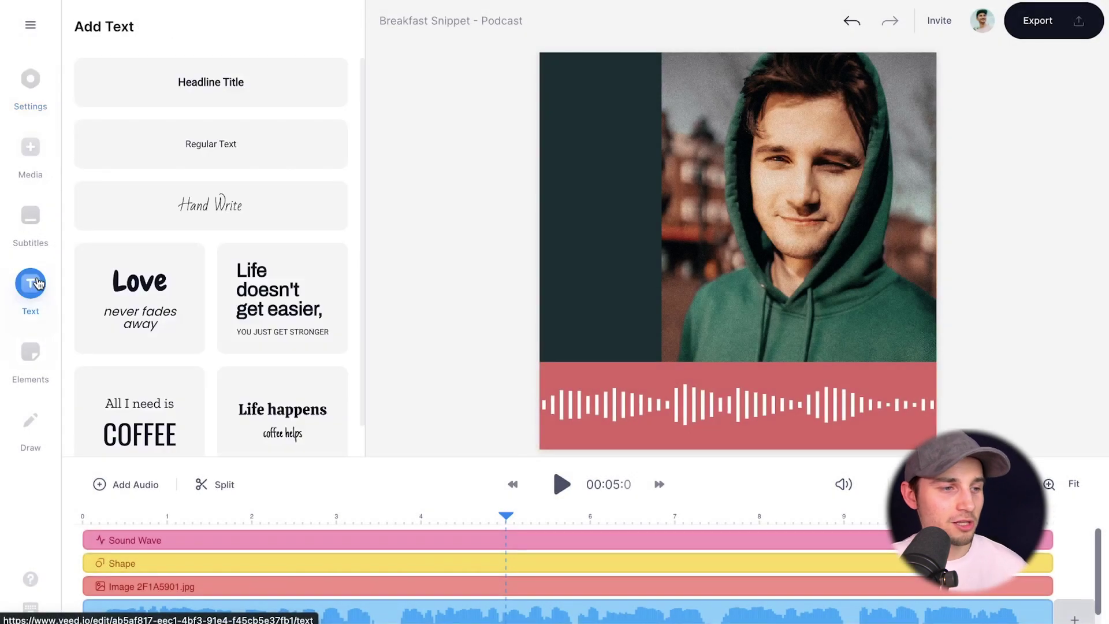
# - Add a Headline Title in white and enlarge its box in the upper design area
pyautogui.click(271, 100)
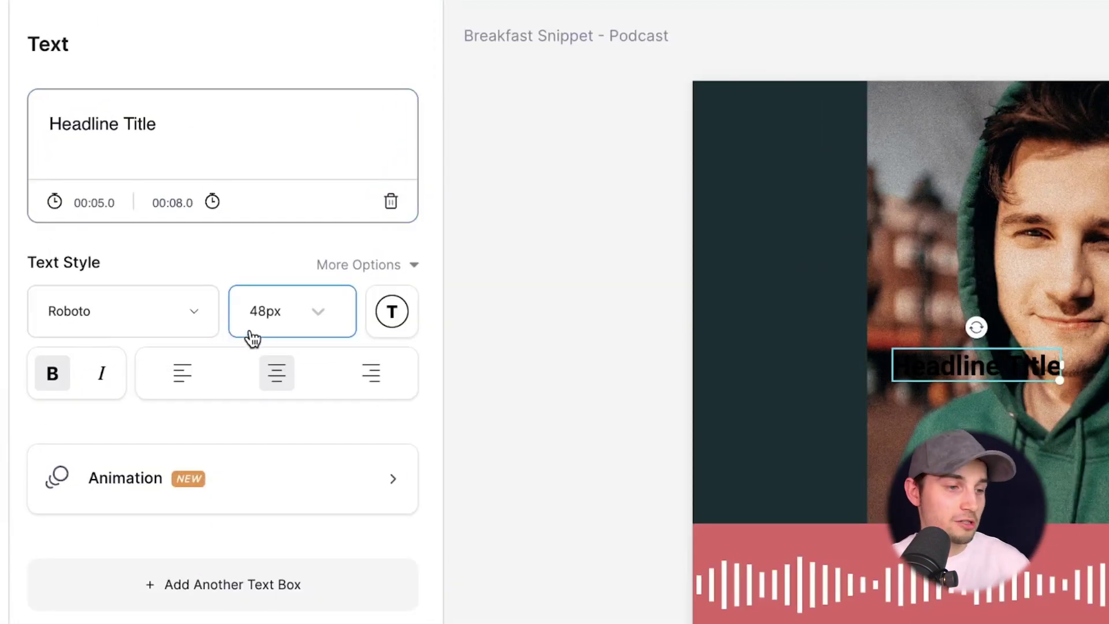
pyautogui.click(294, 491)
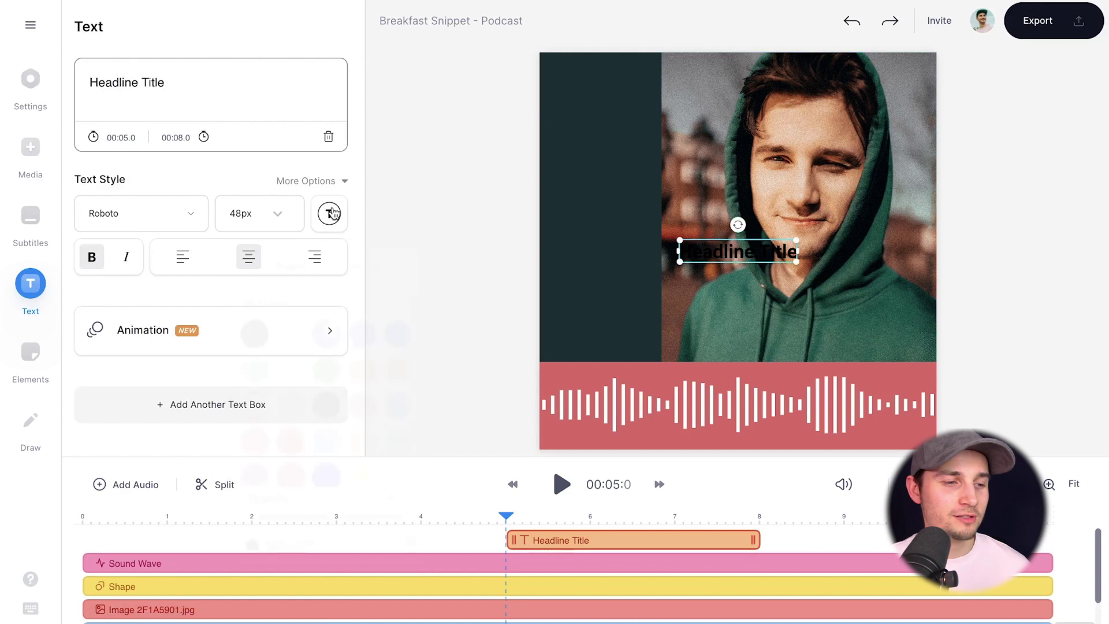
pyautogui.click(331, 214)
pyautogui.click(291, 333)
pyautogui.click(443, 193)
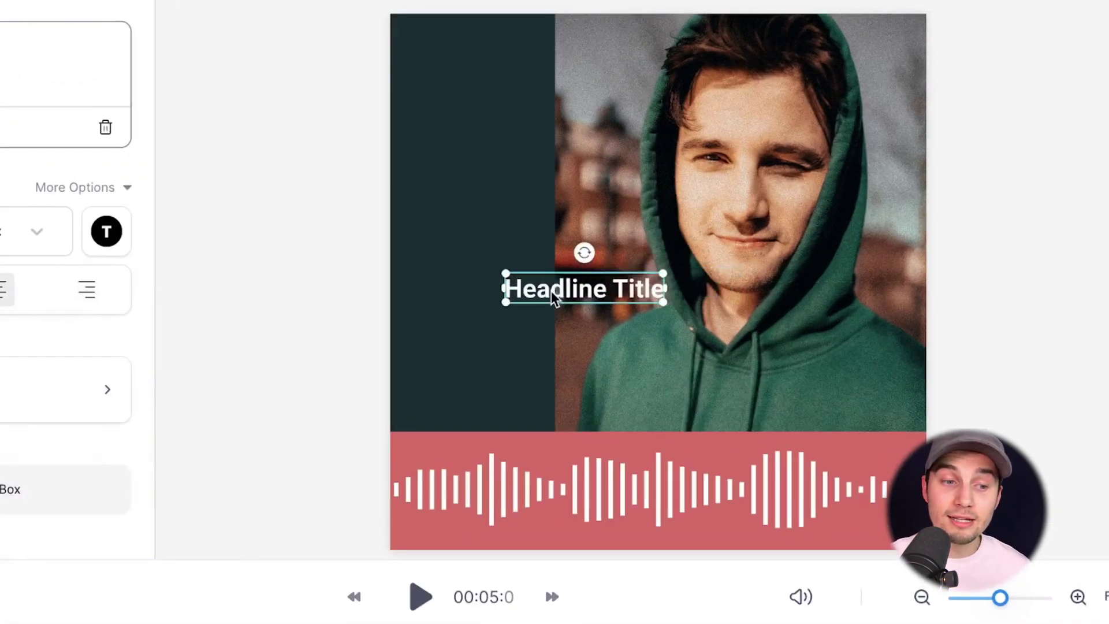
pyautogui.moveTo(552, 293); pyautogui.dragTo(537, 255)
pyautogui.moveTo(639, 233); pyautogui.dragTo(723, 208)
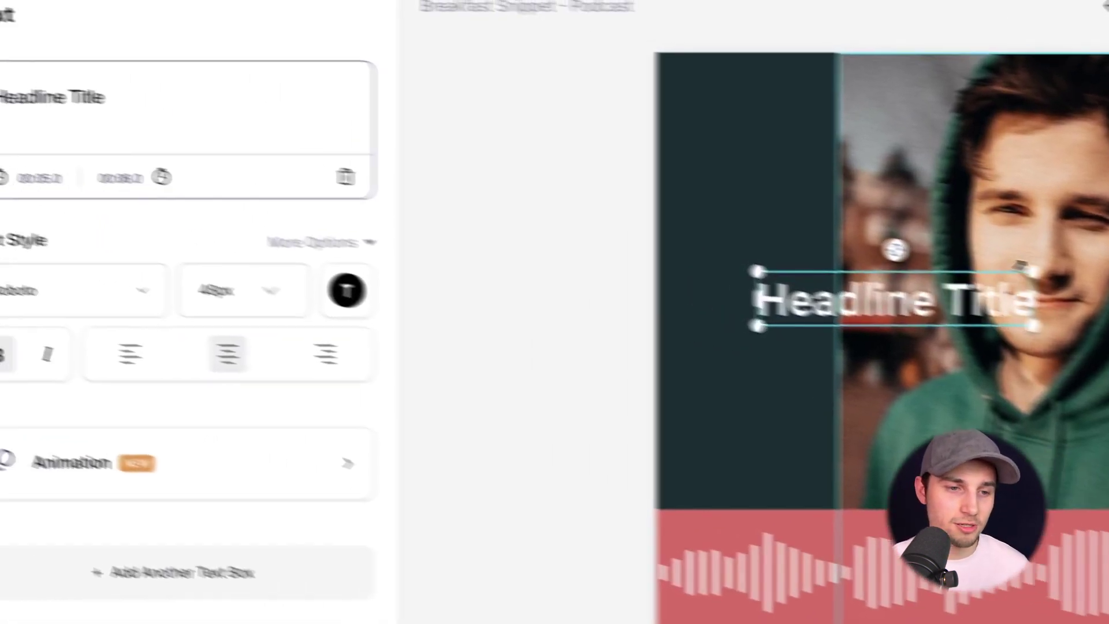
# - Replace the headline wording with 'The Daily' / 'Podcast' on two lines
pyautogui.tripleClick(83, 97)
pyautogui.write('The Daily')
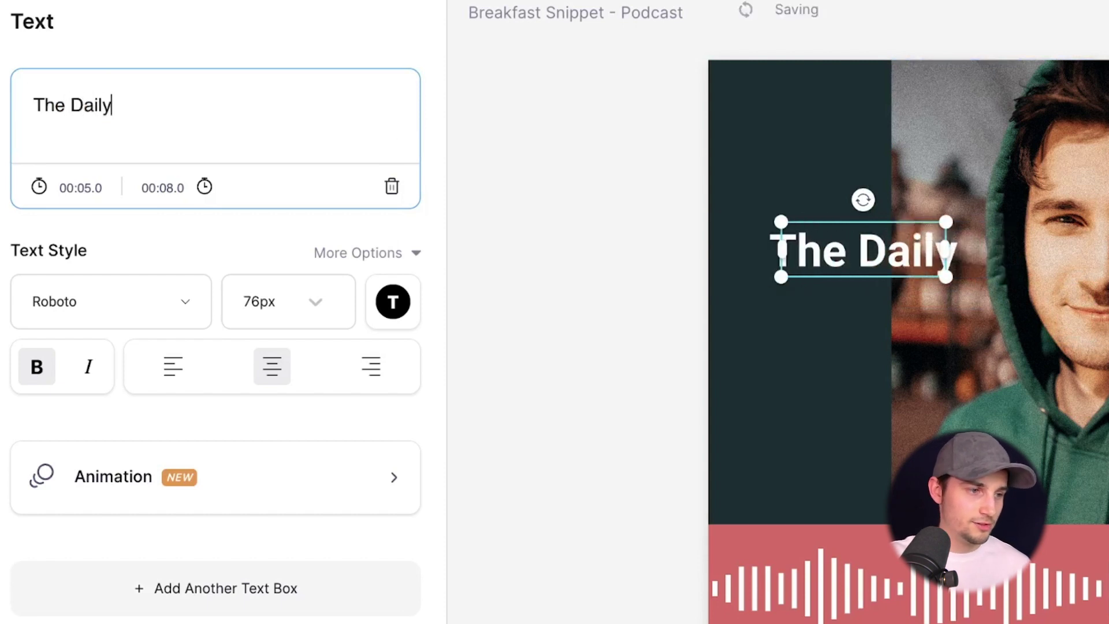
pyautogui.press('Return')
pyautogui.write('Podcas')
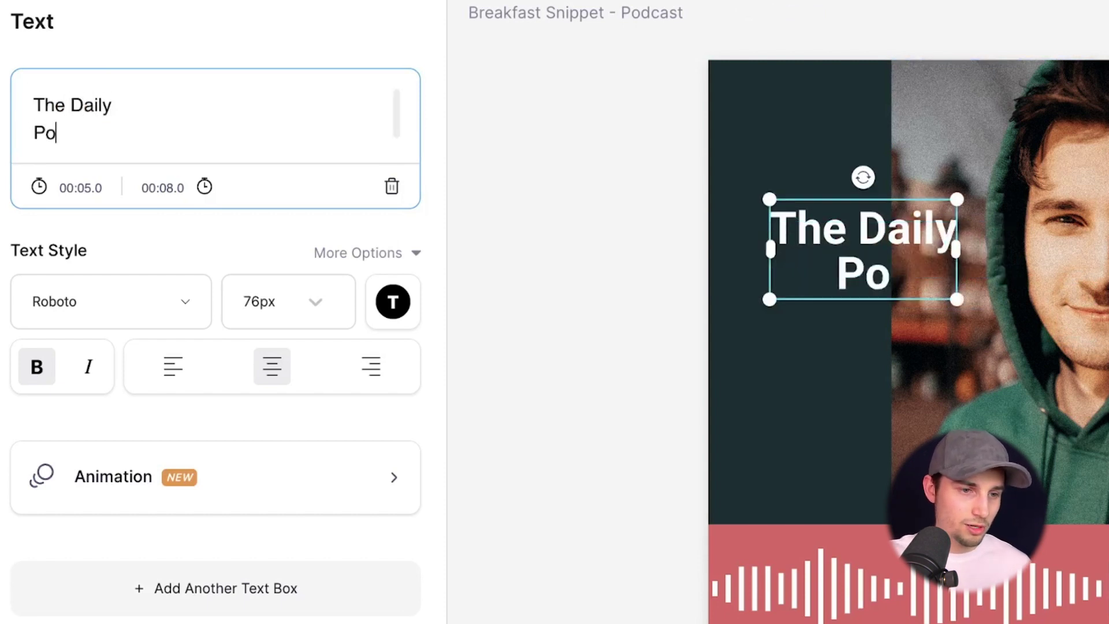
pyautogui.write('t')
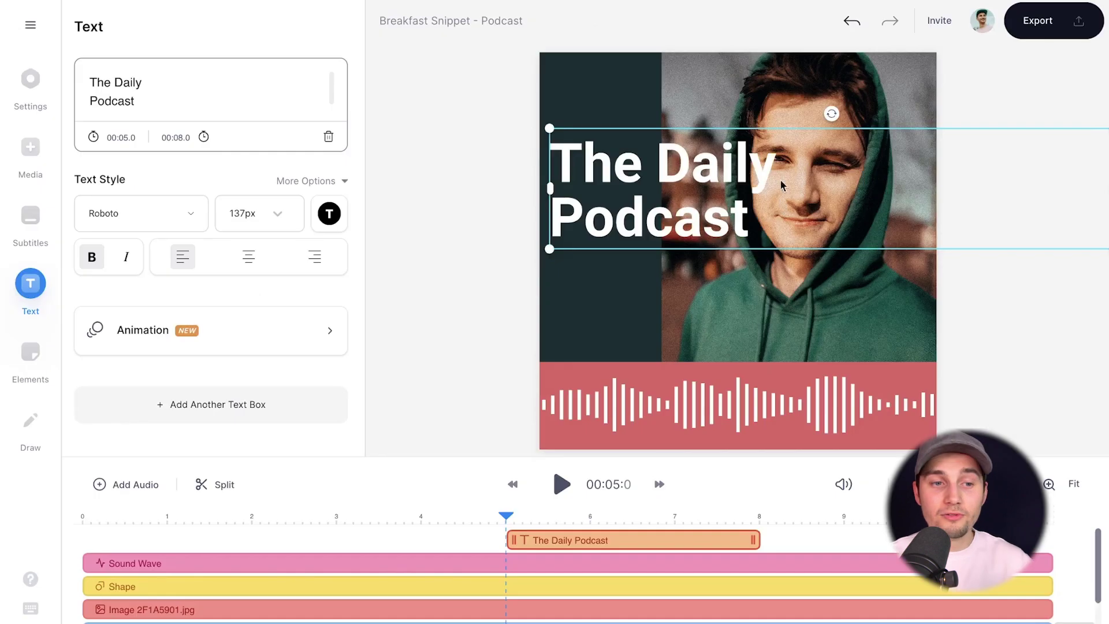
pyautogui.click(824, 79)
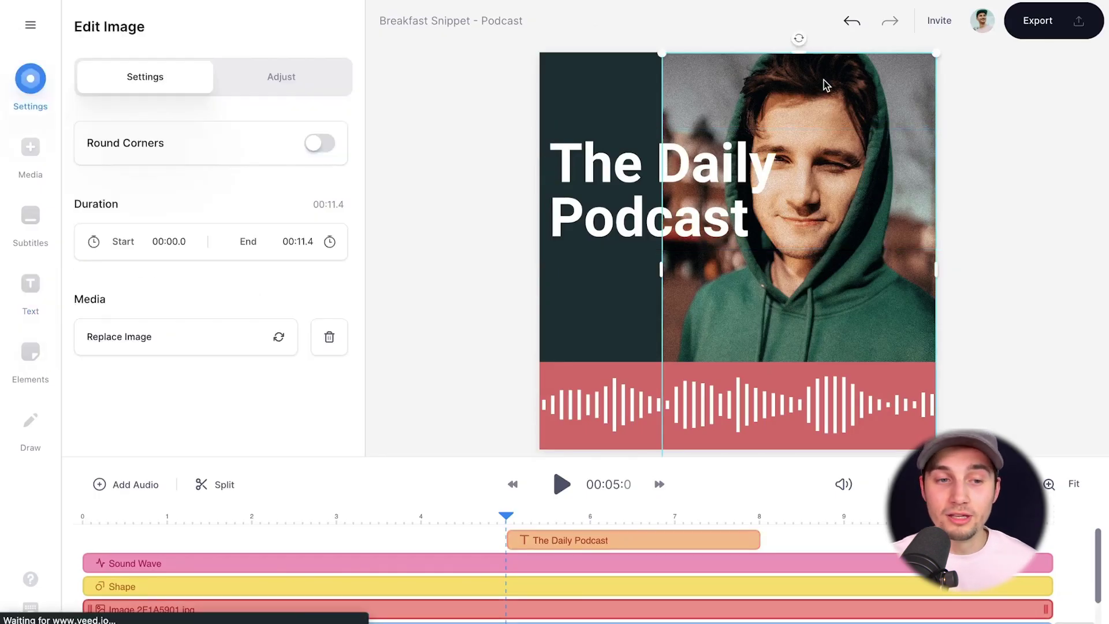
pyautogui.click(764, 397)
# - Rescale and reposition the host photo from its corner handle
pyautogui.click(844, 103)
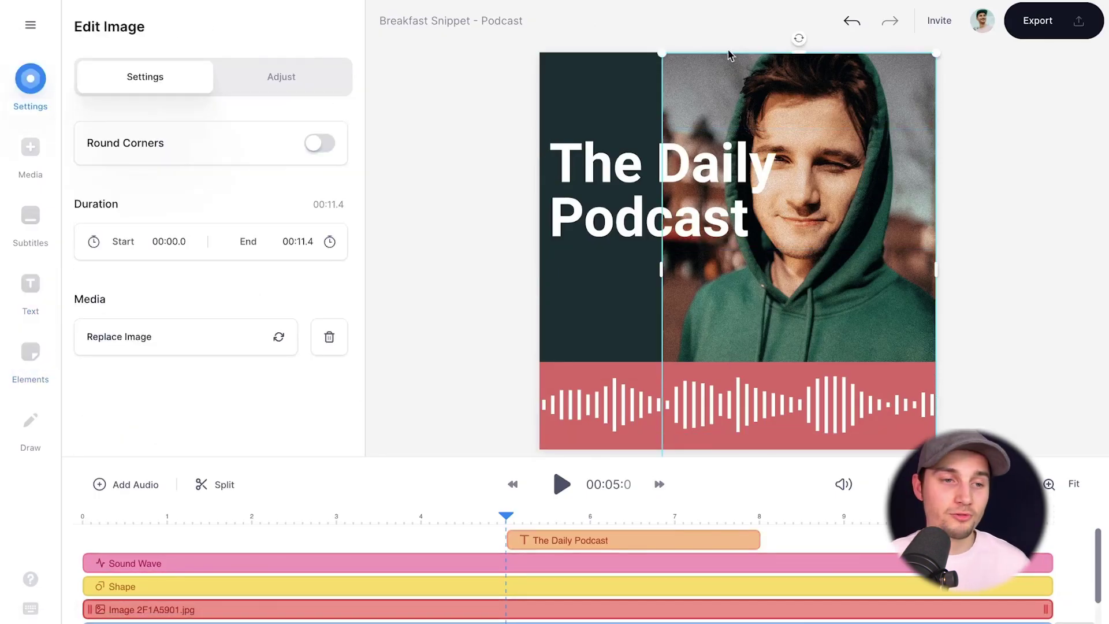
pyautogui.moveTo(660, 52); pyautogui.dragTo(720, 47)
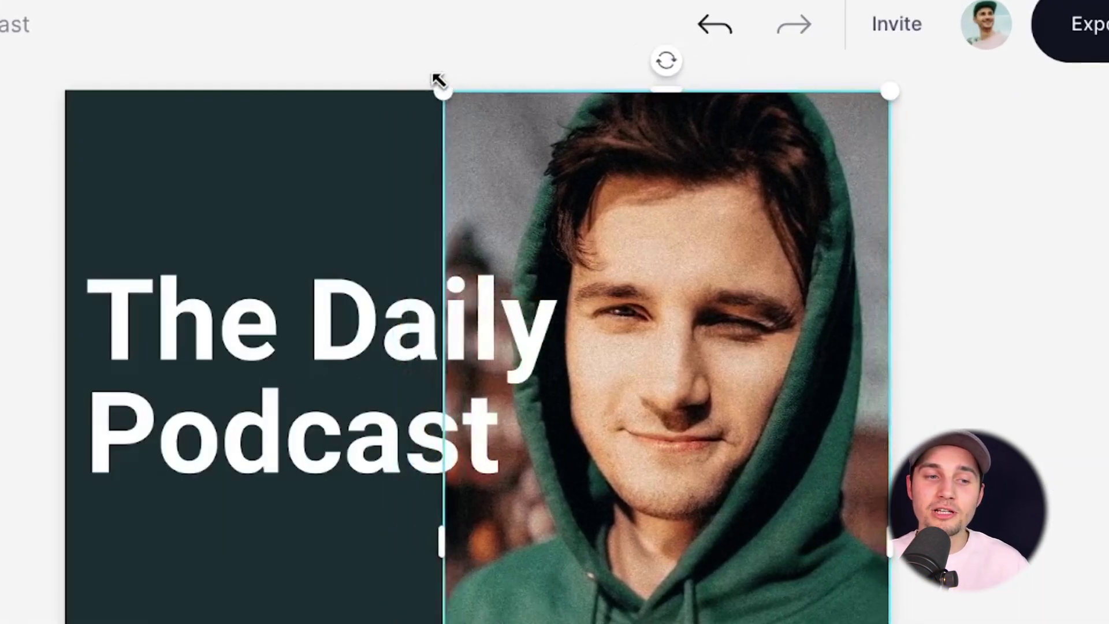
pyautogui.moveTo(438, 80); pyautogui.dragTo(297, 77)
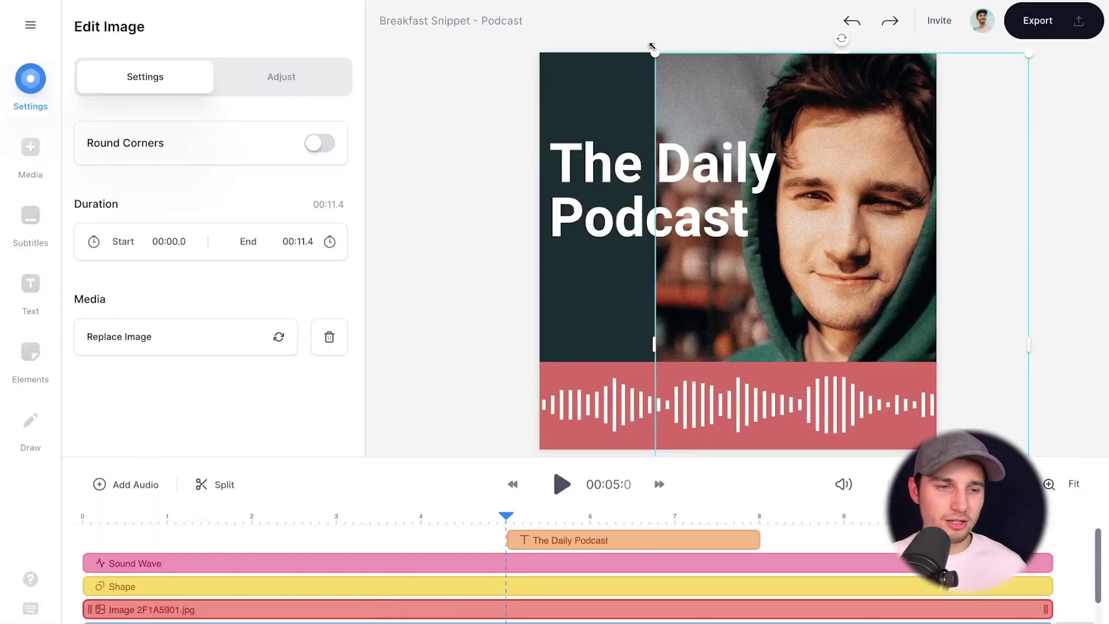
pyautogui.moveTo(652, 46); pyautogui.dragTo(655, 50)
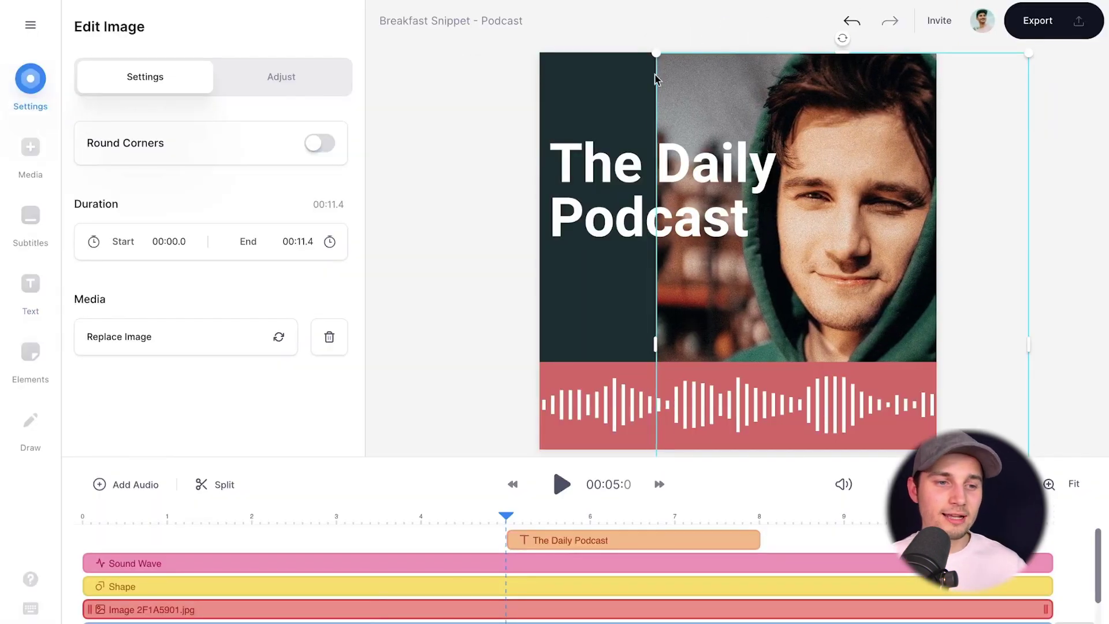
# - Set the title font to Archivo Black and stretch its clip over 00:00.0–00:11.4
pyautogui.click(622, 186)
pyautogui.click(176, 217)
pyautogui.scroll(-5, 148, 292)
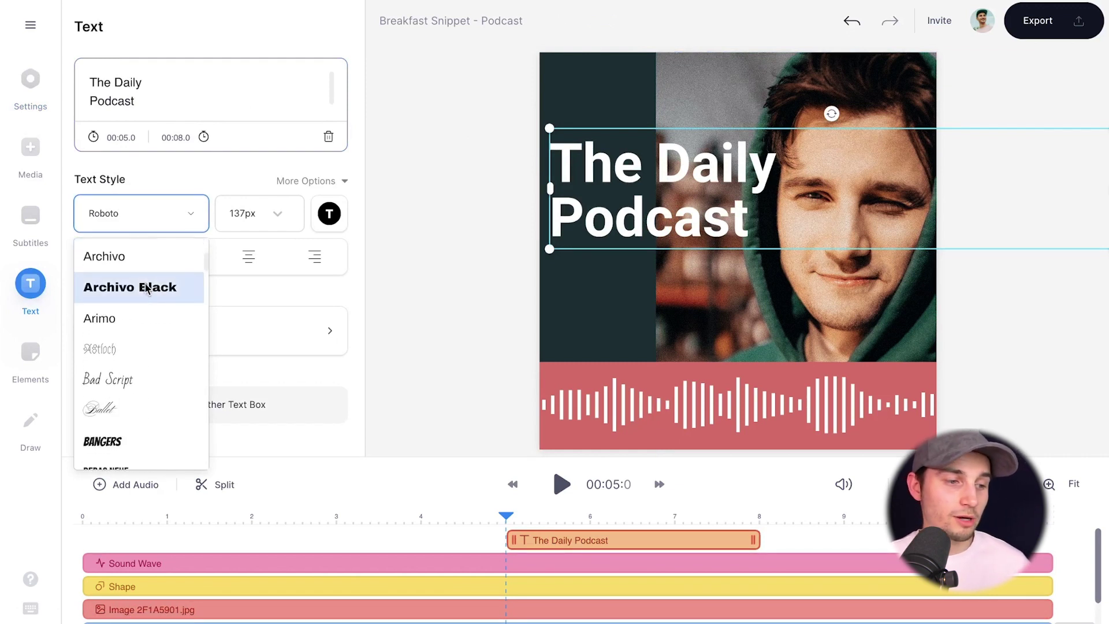
pyautogui.click(147, 290)
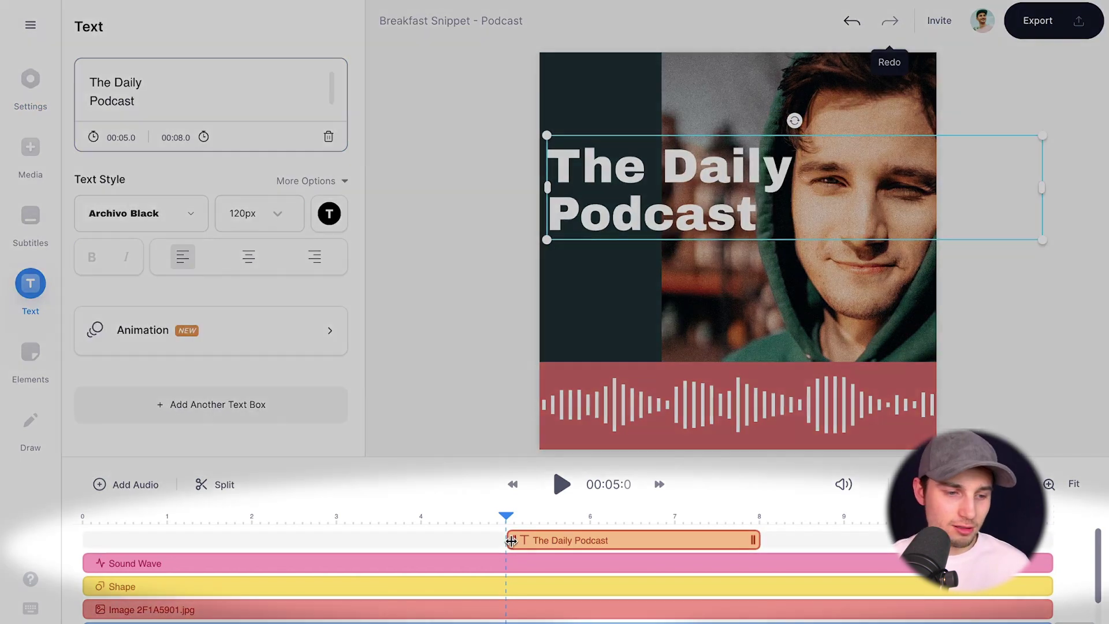
pyautogui.moveTo(509, 540); pyautogui.dragTo(86, 540)
pyautogui.moveTo(763, 540); pyautogui.dragTo(1067, 555)
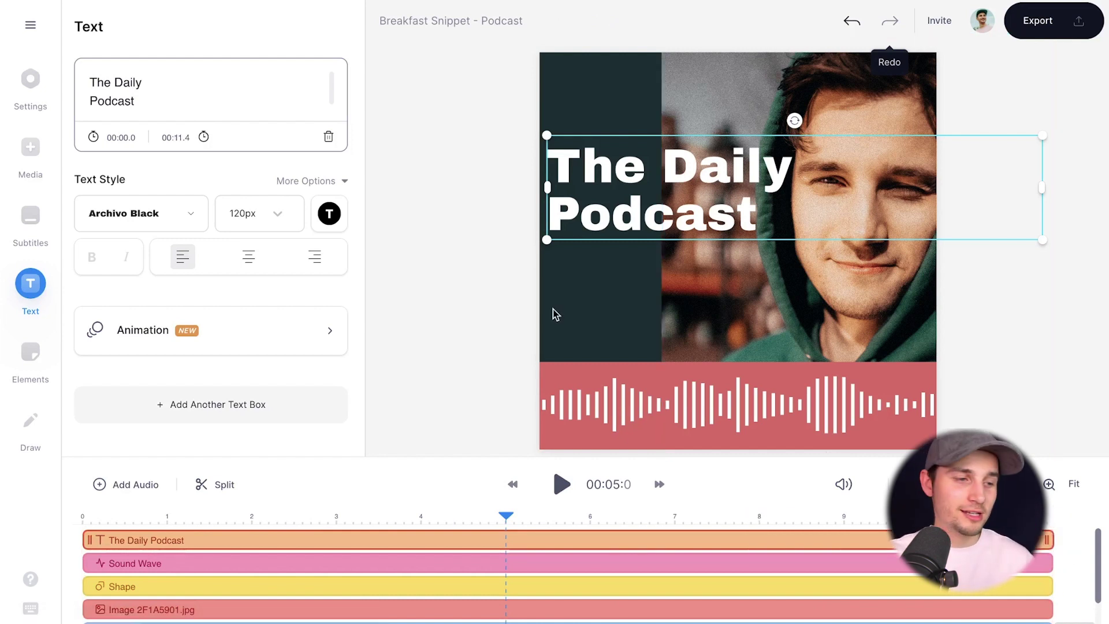
# - Add a regular text box, move it above the title at upper left, and colour it white
pyautogui.click(208, 407)
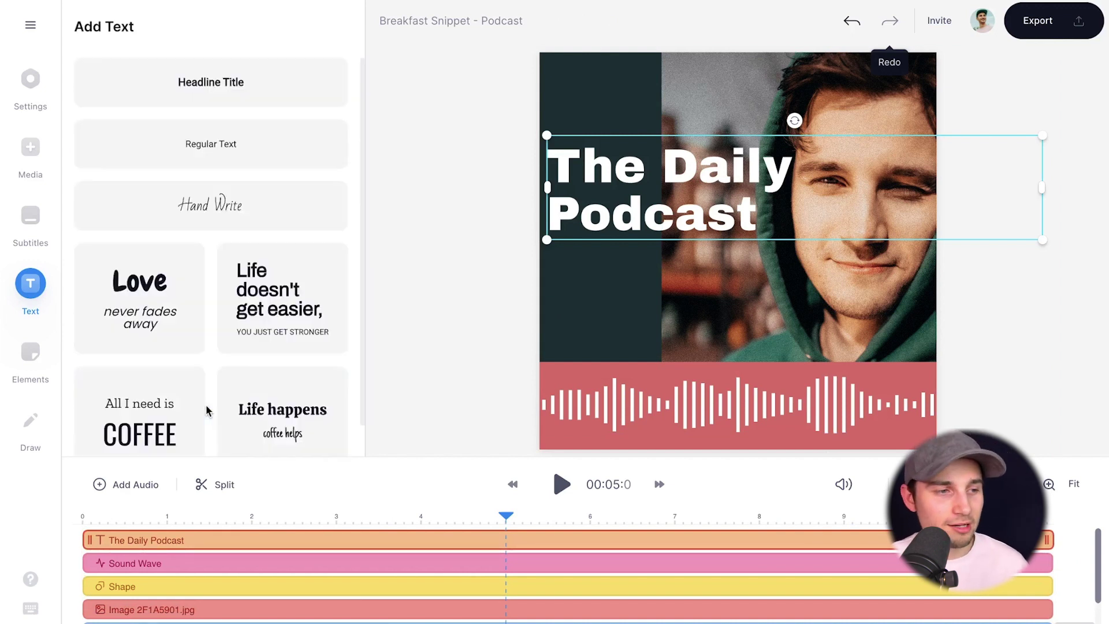
pyautogui.click(234, 148)
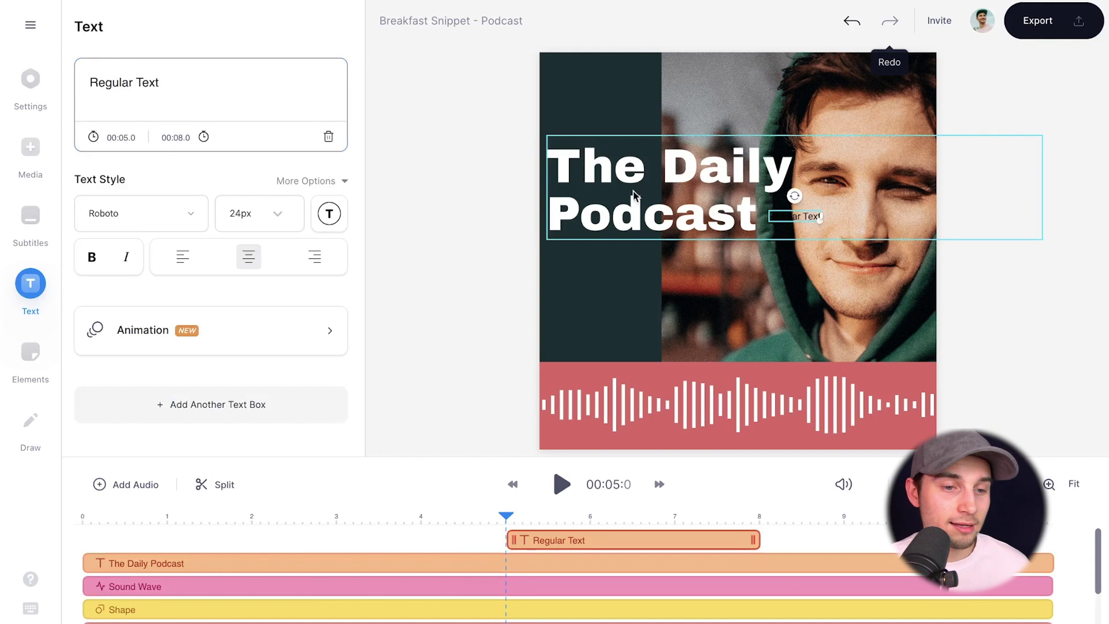
pyautogui.moveTo(685, 145); pyautogui.dragTo(586, 159)
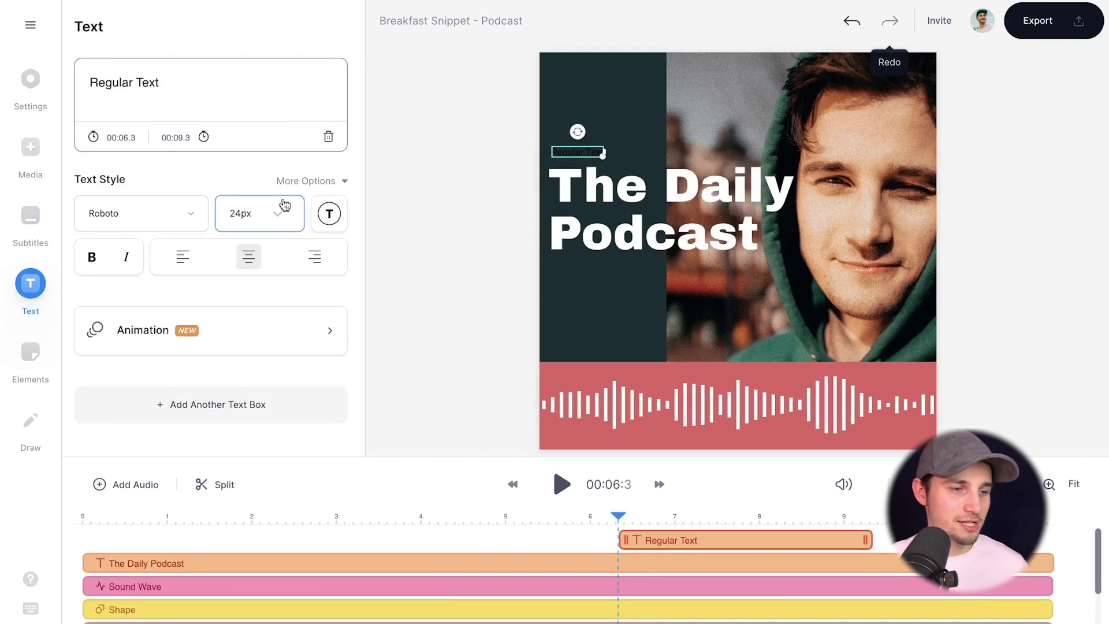
pyautogui.click(315, 212)
pyautogui.click(290, 334)
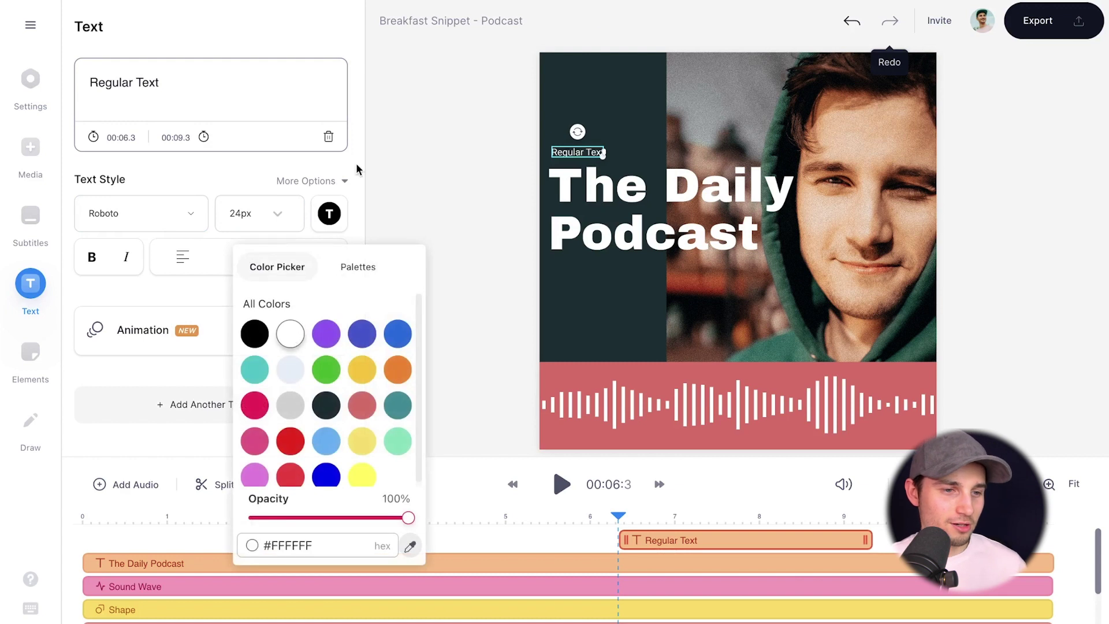
# - Replace the placeholder wording with the production-credit text and set it in the Archivo font
pyautogui.tripleClick(217, 88)
pyautogui.write('Tim')
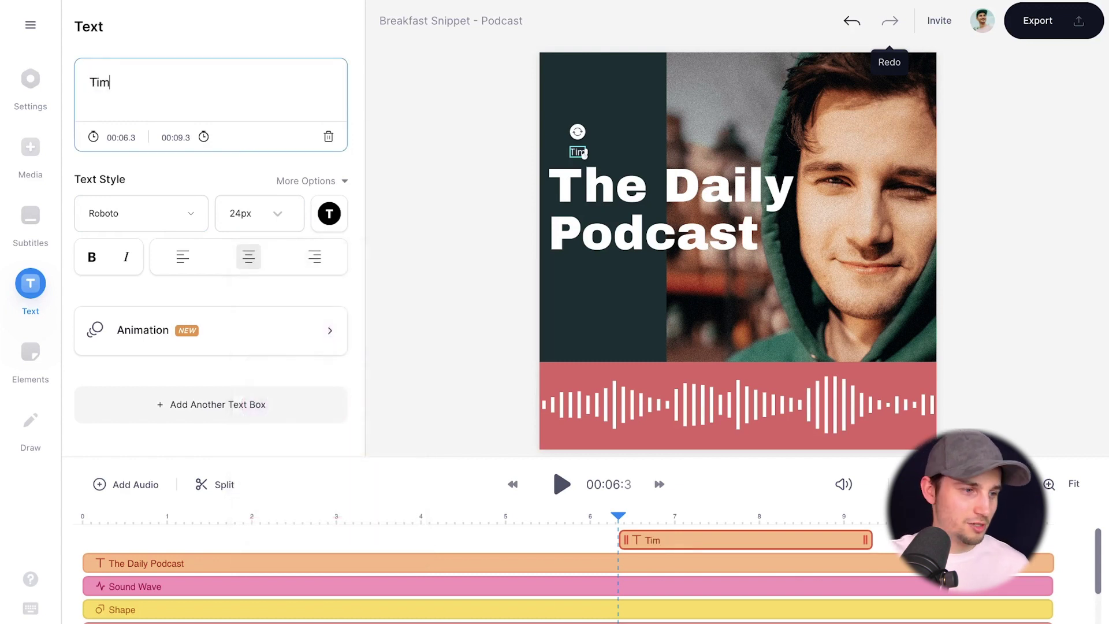
pyautogui.write("'s Productions")
pyautogui.click(168, 222)
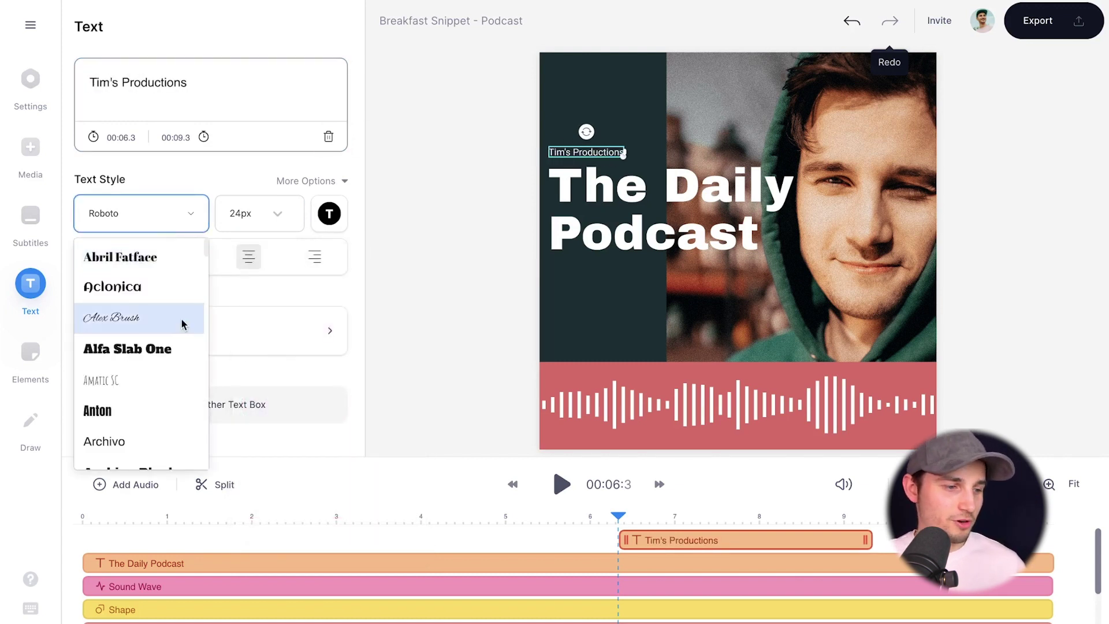
pyautogui.scroll(-3, 185, 322)
pyautogui.click(155, 306)
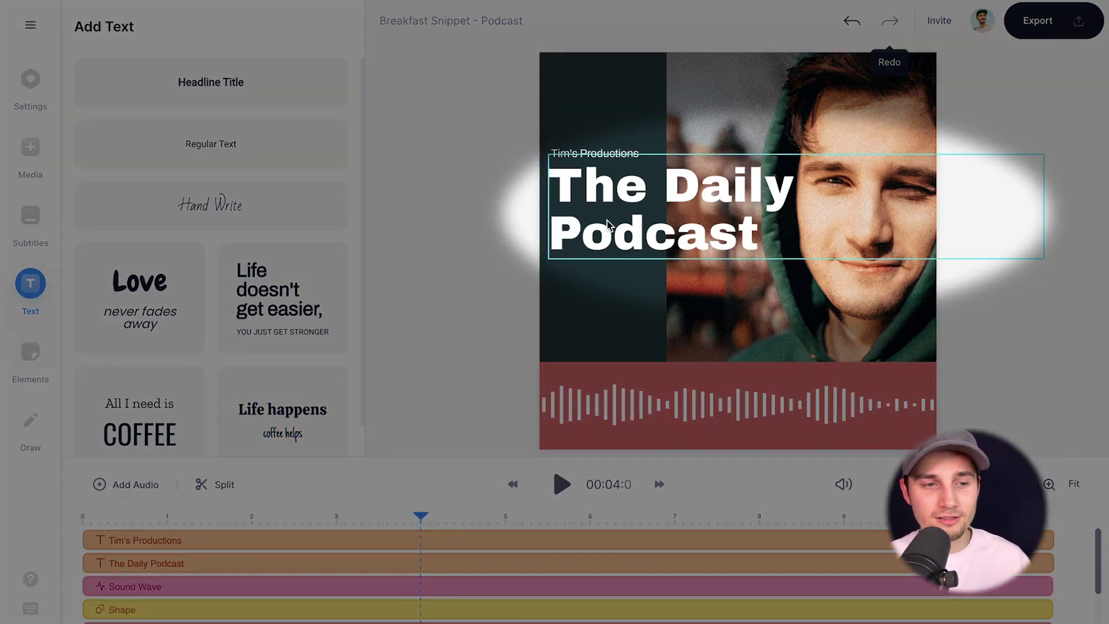
pyautogui.click(608, 221)
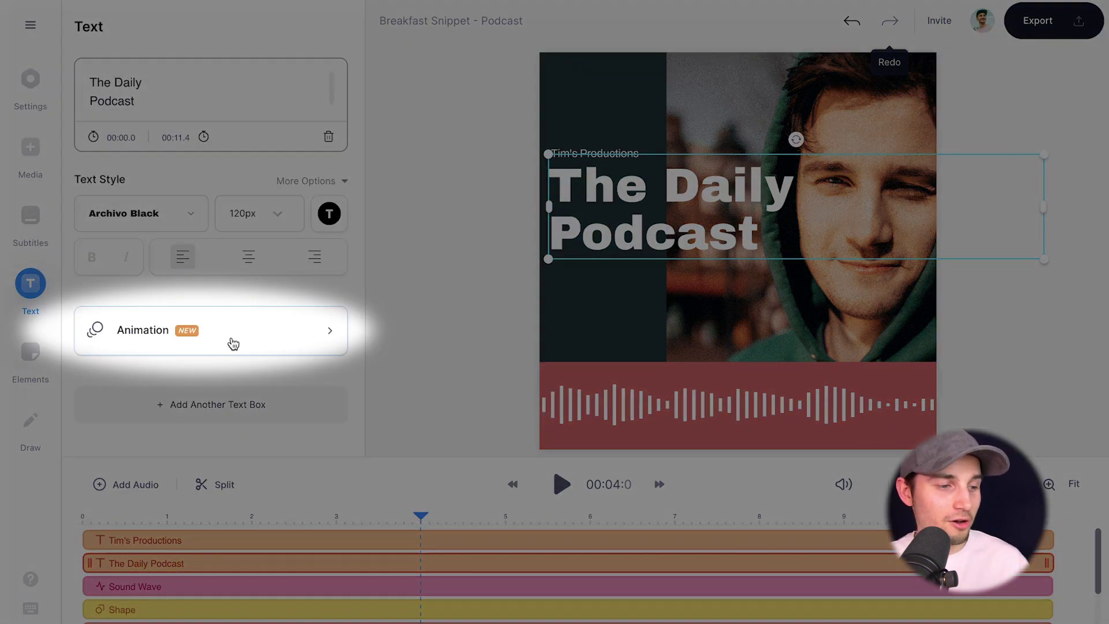
# - Apply a slide-and-fade entrance preset to the title, then play and stop the preview
pyautogui.click(231, 341)
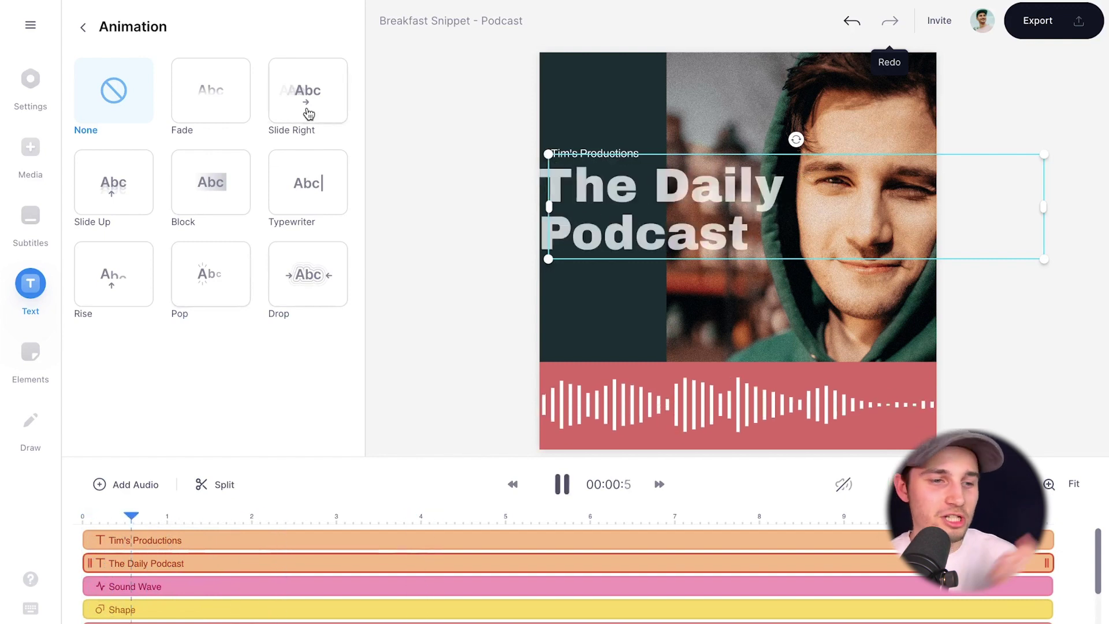
pyautogui.press('Escape')
pyautogui.press('space')
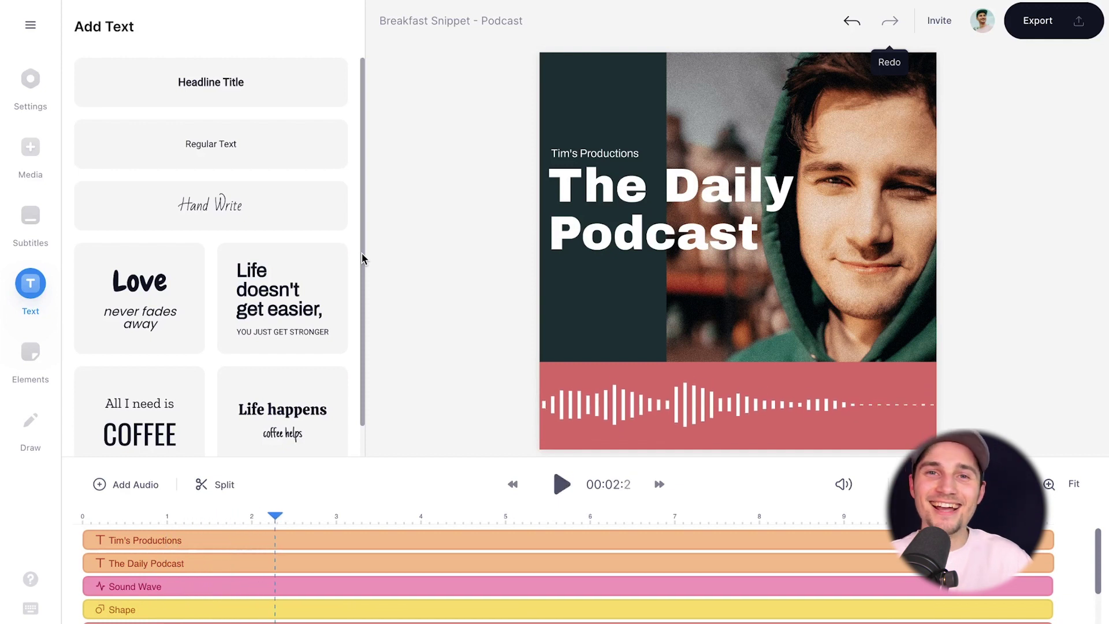
pyautogui.press('space')
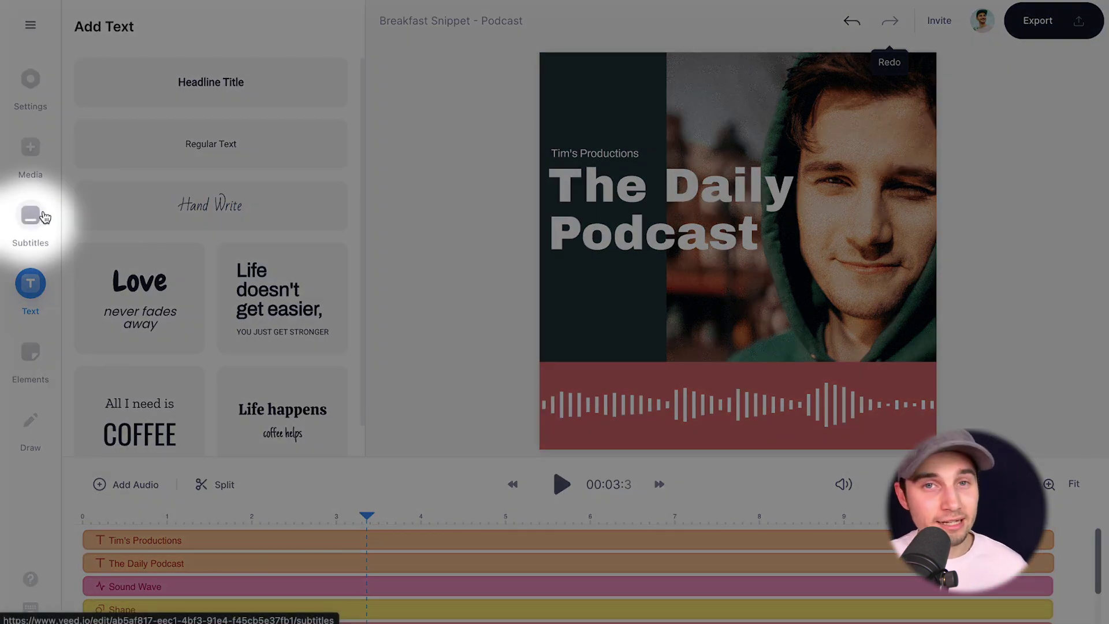
# - Auto-generate subtitles from the podcast mp3, keeping English as the detection language
pyautogui.click(44, 217)
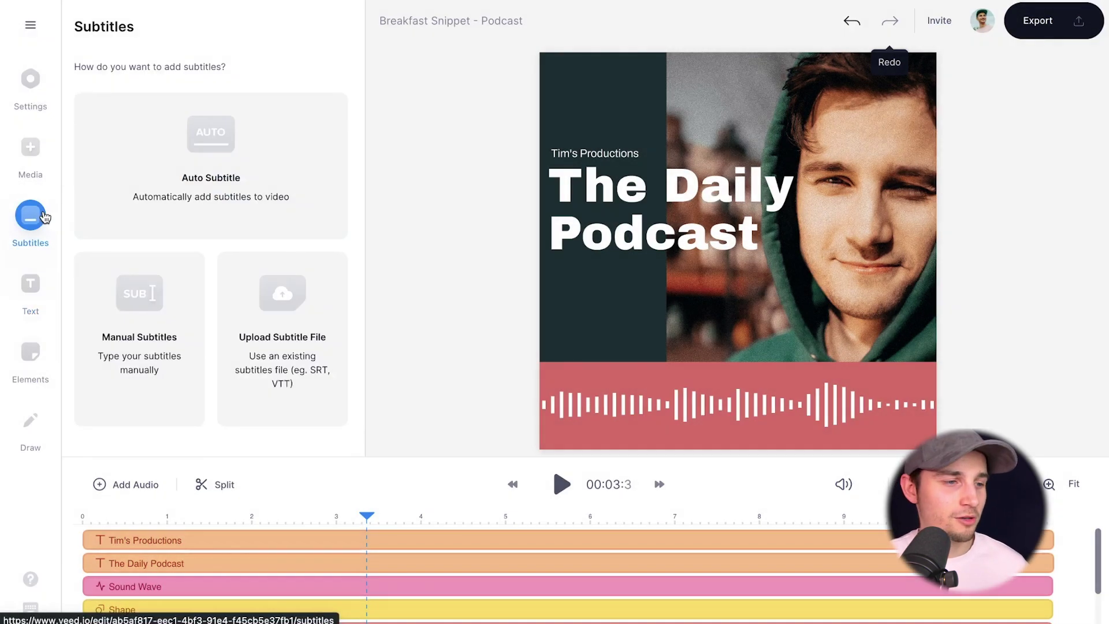
pyautogui.click(153, 168)
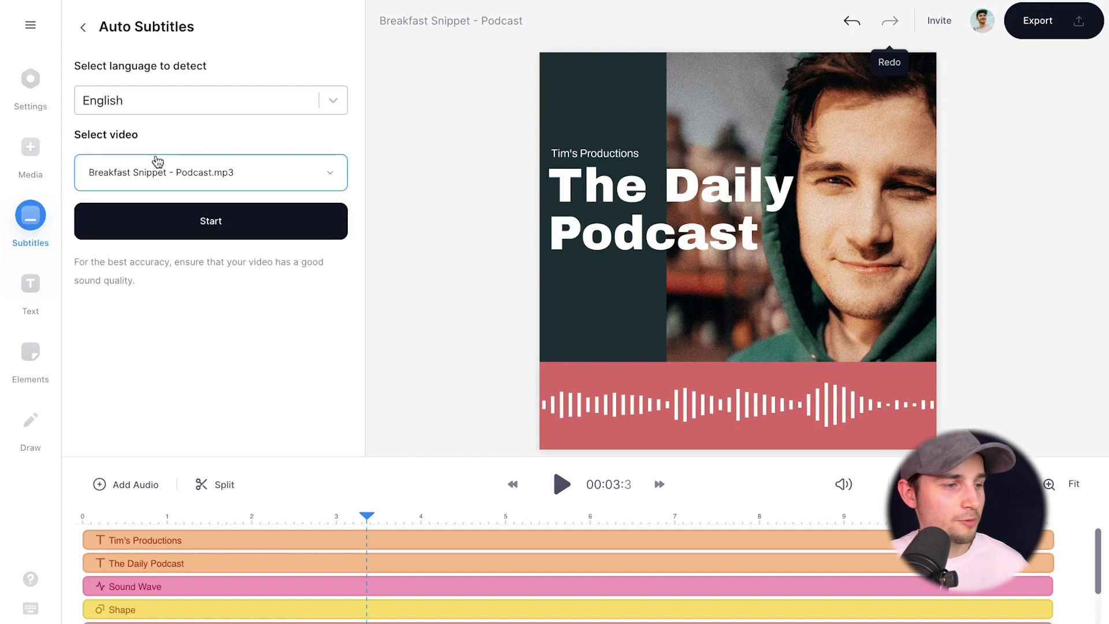
pyautogui.click(226, 105)
pyautogui.scroll(-5, 241, 199)
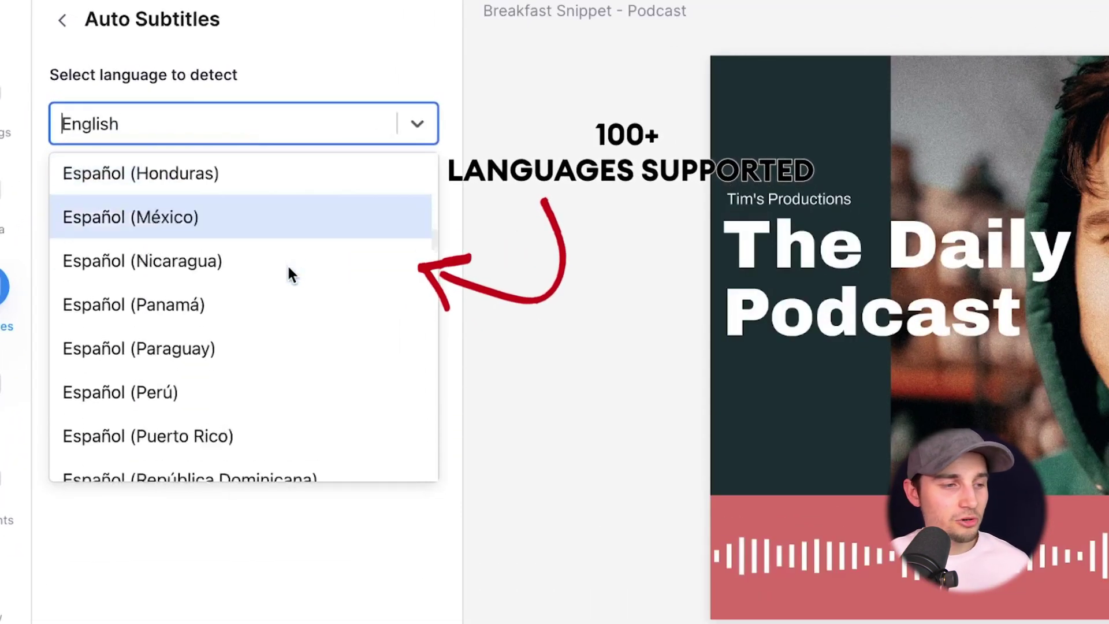
pyautogui.scroll(4, 289, 264)
pyautogui.click(285, 120)
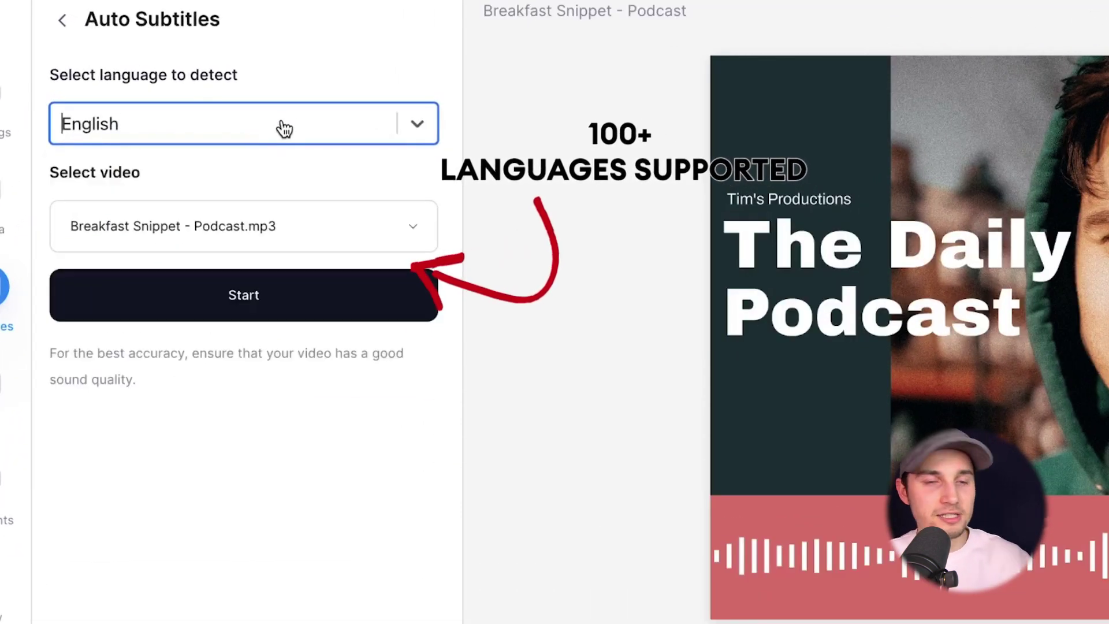
pyautogui.click(330, 318)
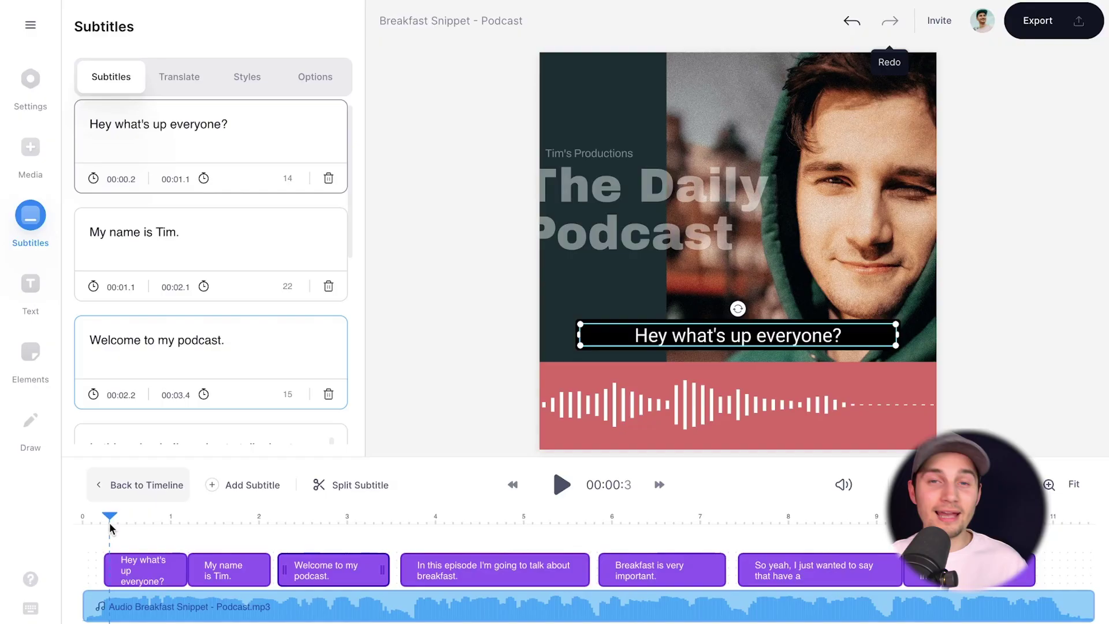
# - Play the video to check captions and adjust the end of the 'In this episode' subtitle clip
pyautogui.press('space')
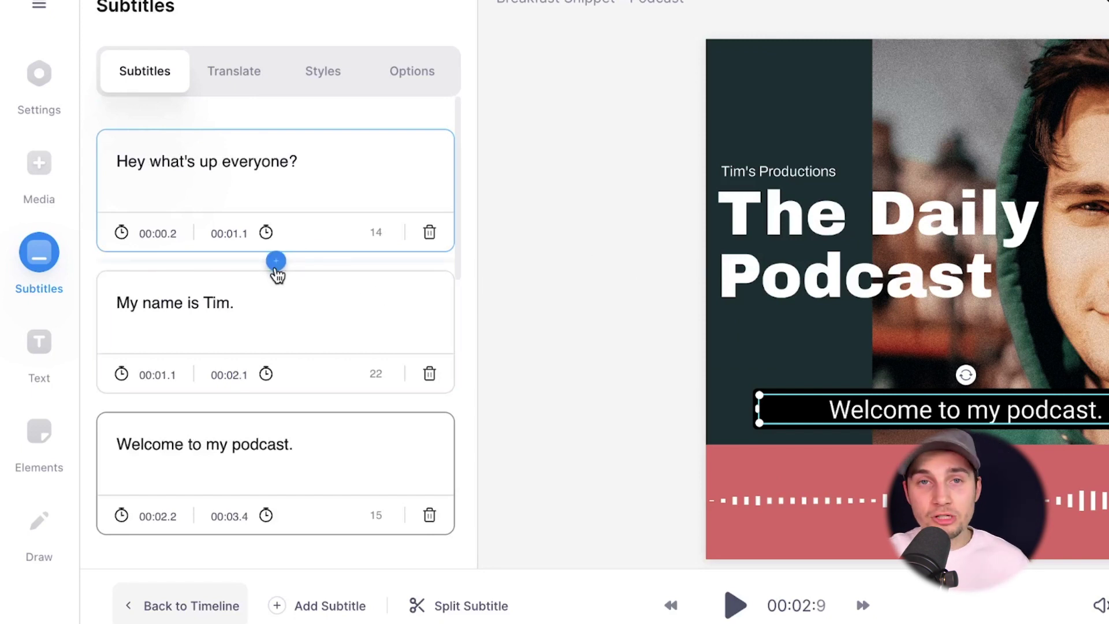
pyautogui.scroll(-8, 277, 274)
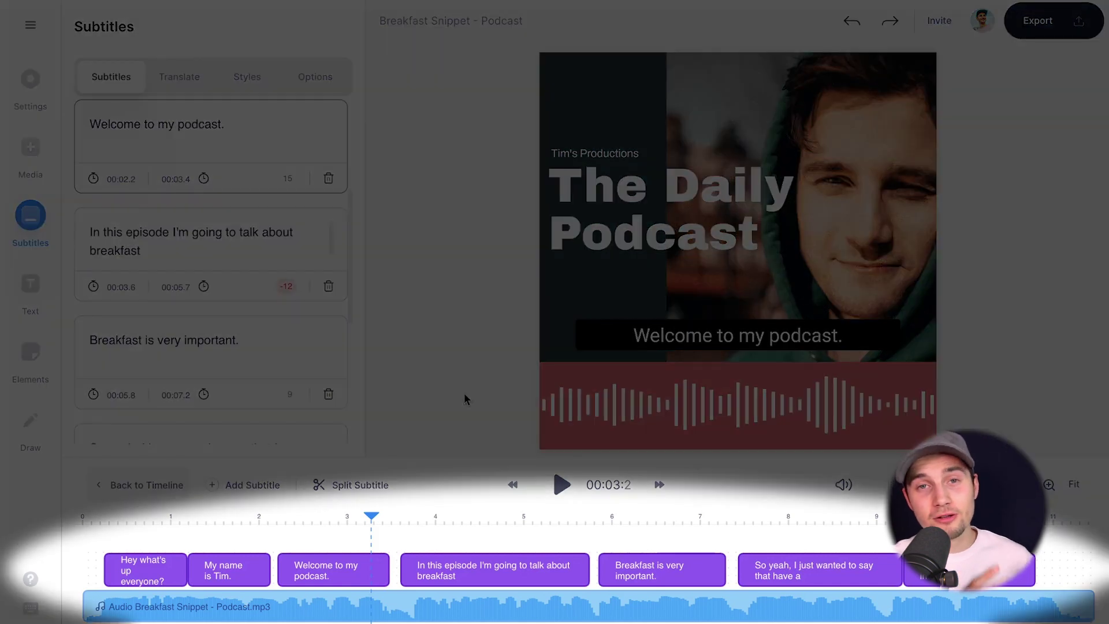
pyautogui.click(498, 572)
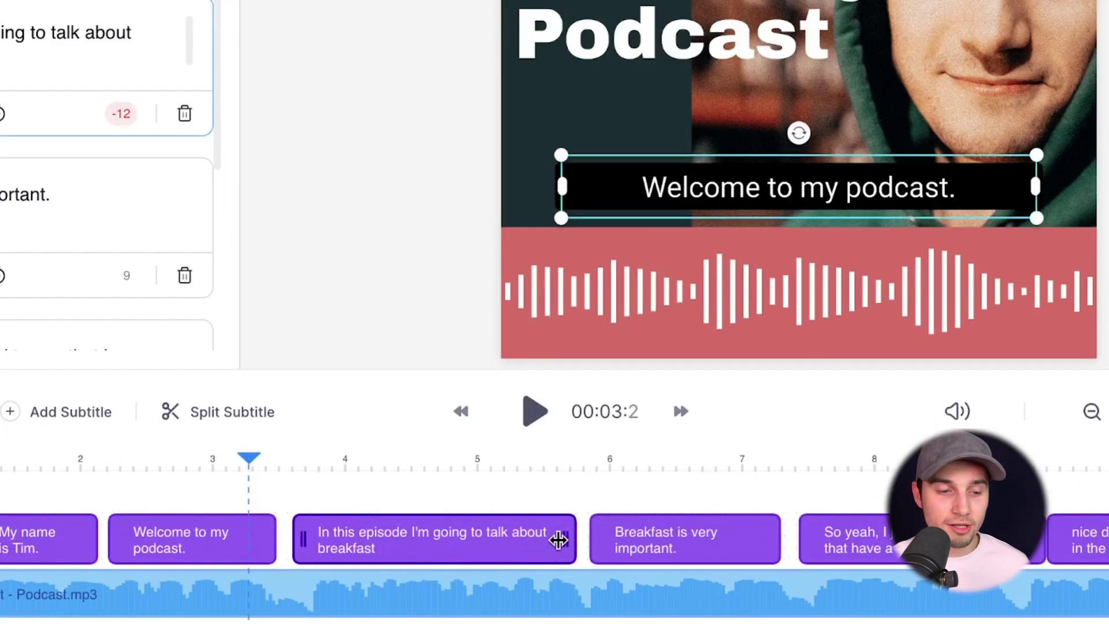
pyautogui.moveTo(558, 539)
pyautogui.mouseDown()
pyautogui.moveTo(488, 539)
pyautogui.moveTo(540, 542)
pyautogui.mouseUp()
pyautogui.moveTo(436, 542)
pyautogui.mouseDown()
pyautogui.moveTo(470, 535)
pyautogui.moveTo(421, 535)
pyautogui.moveTo(436, 537)
pyautogui.mouseUp()
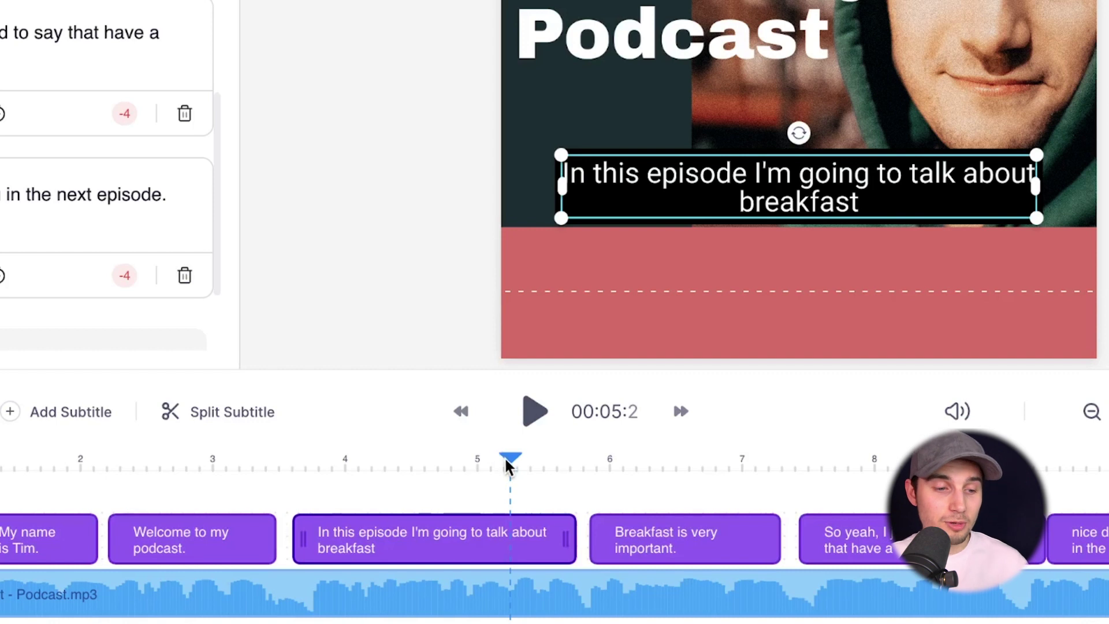
# - Split the caption at 4.7s into 'In this episode I'm going' and 'to talk about breakfast', undoing an accidental tilt
pyautogui.moveTo(408, 464); pyautogui.dragTo(438, 462)
pyautogui.click(263, 419)
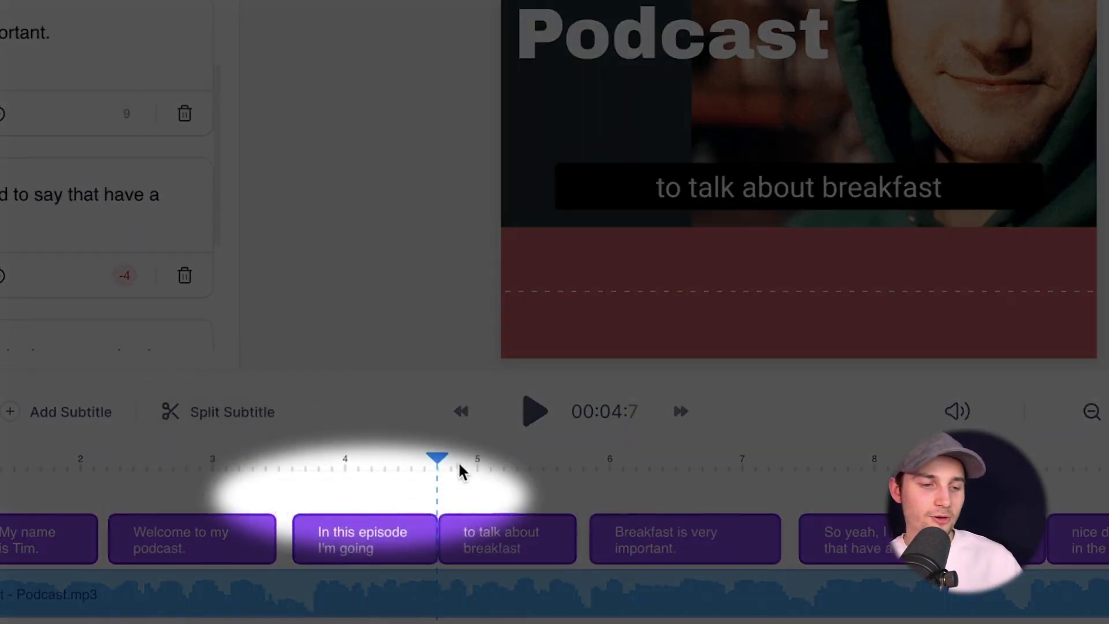
pyautogui.moveTo(440, 459); pyautogui.dragTo(395, 459)
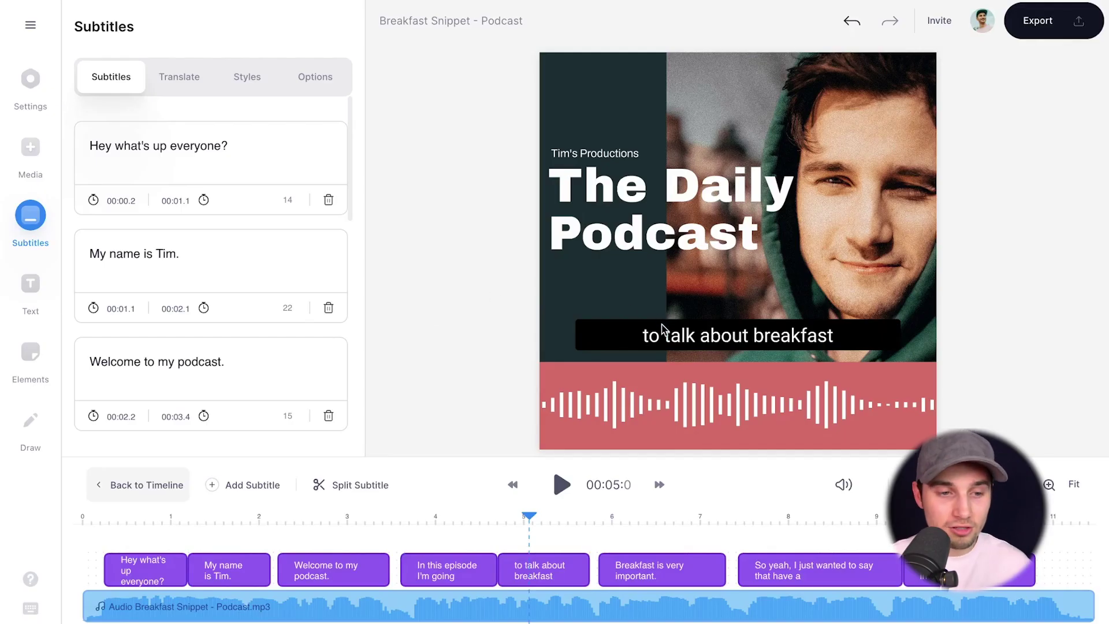
pyautogui.click(690, 188)
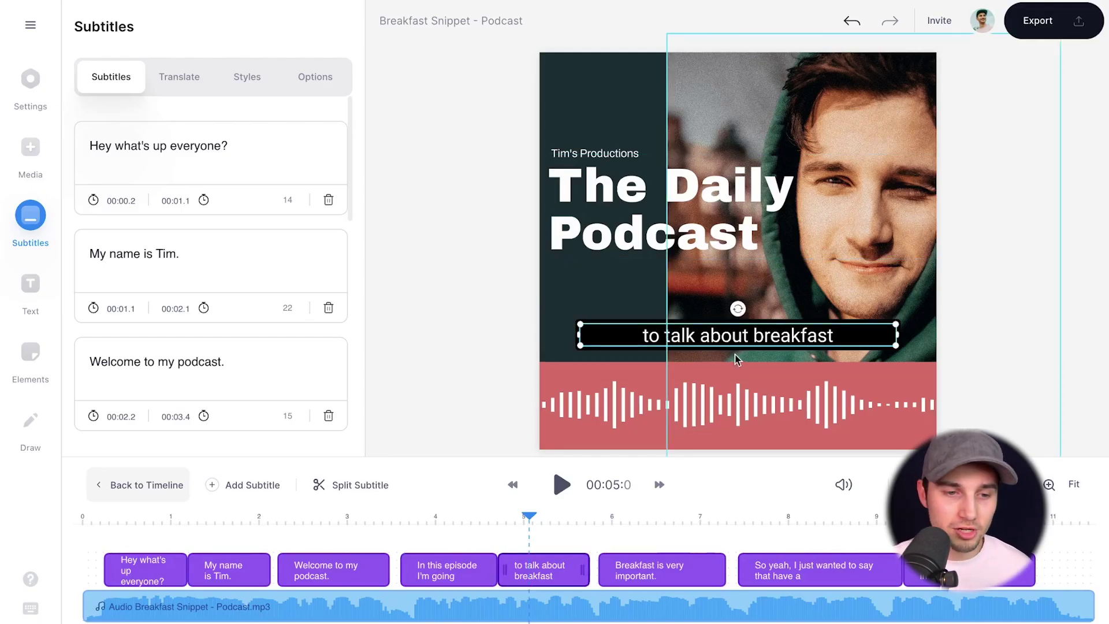
pyautogui.moveTo(738, 308)
pyautogui.mouseDown()
pyautogui.moveTo(729, 311)
pyautogui.moveTo(776, 315)
pyautogui.moveTo(749, 309)
pyautogui.mouseUp()
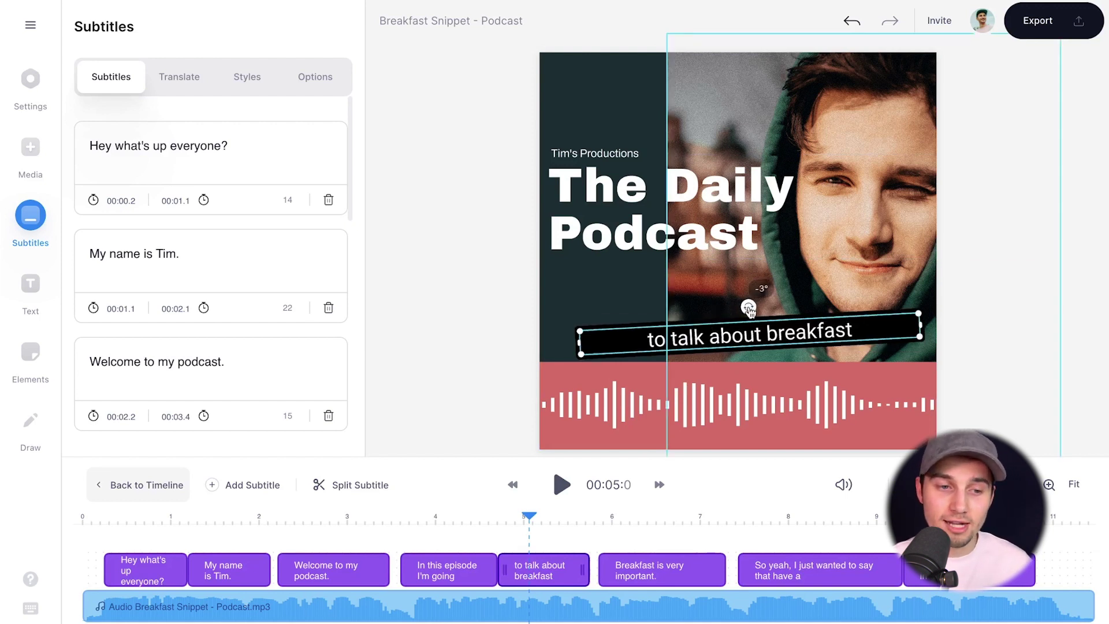
pyautogui.hotkey('ctrl', 'z')
pyautogui.click(484, 249)
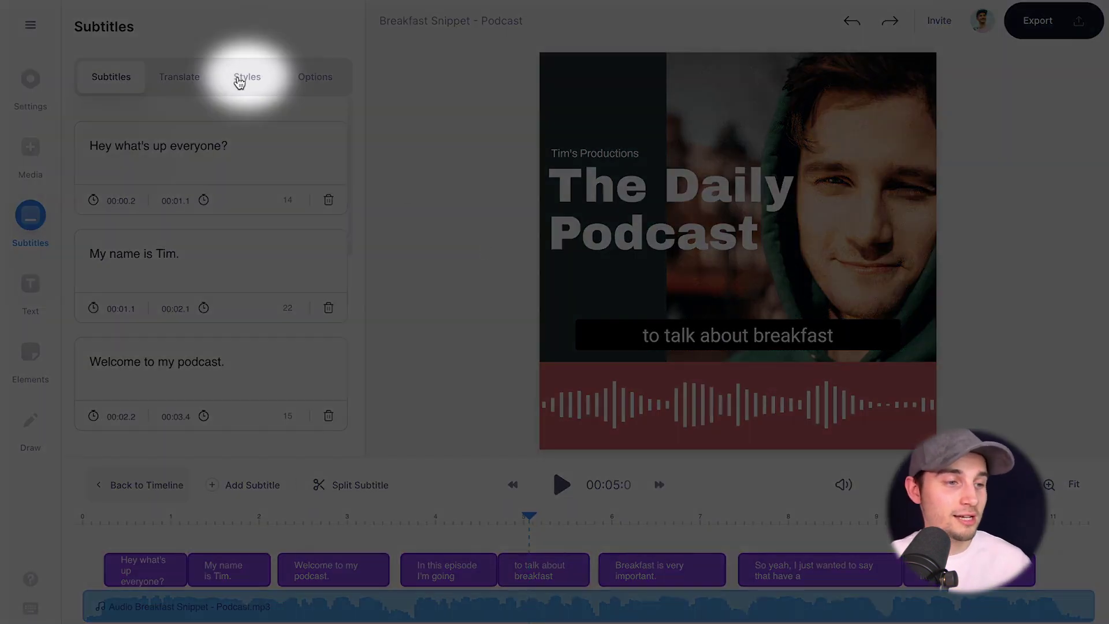
# - Set the subtitle font to Archivo and the subtitle effect to Block
pyautogui.click(240, 83)
pyautogui.click(142, 164)
pyautogui.click(104, 392)
pyautogui.click(272, 165)
pyautogui.click(330, 165)
pyautogui.click(205, 378)
pyautogui.click(174, 439)
pyautogui.click(332, 378)
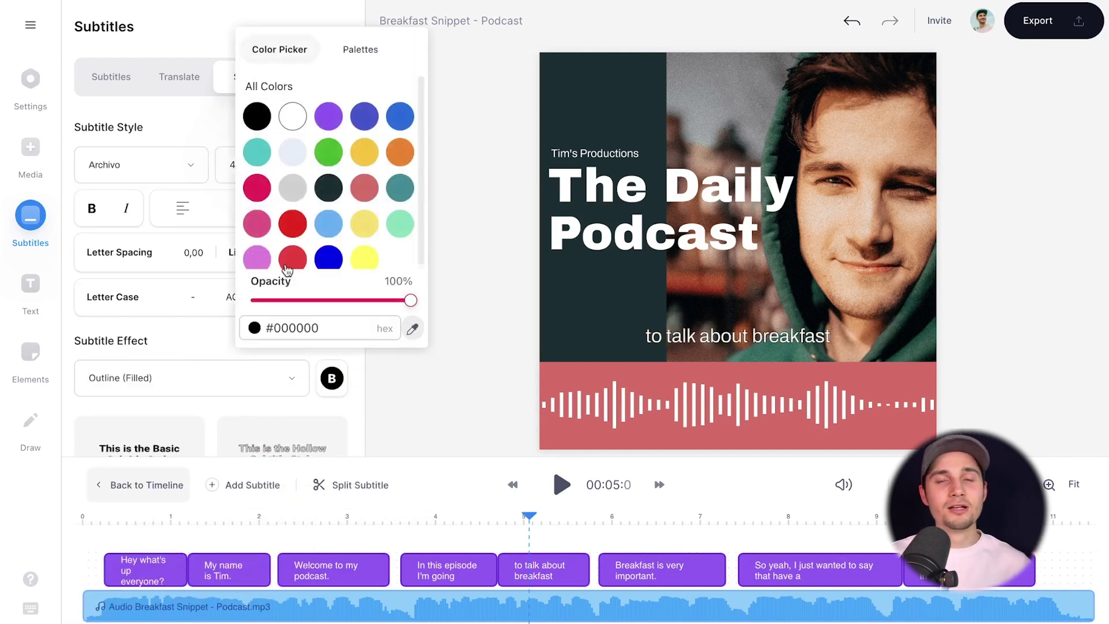
pyautogui.click(190, 378)
pyautogui.click(331, 378)
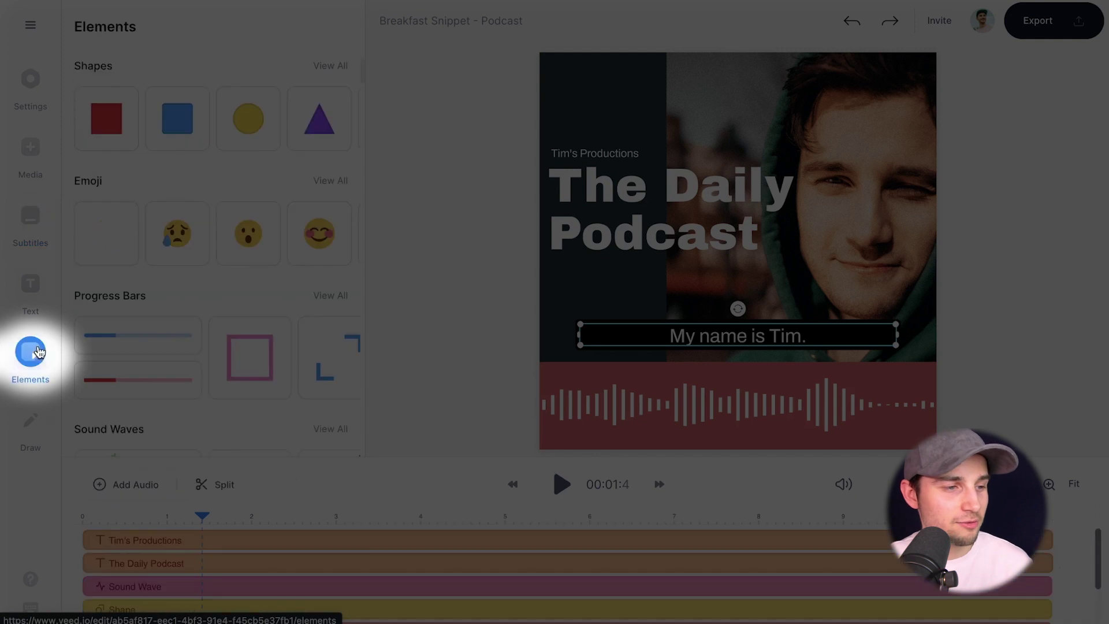
# - Add the white 'Listen on Spotify' sticker from the Social Badges collection
pyautogui.click(37, 352)
pyautogui.scroll(-5, 232, 159)
pyautogui.scroll(-12, 332, 216)
pyautogui.scroll(-8, 332, 216)
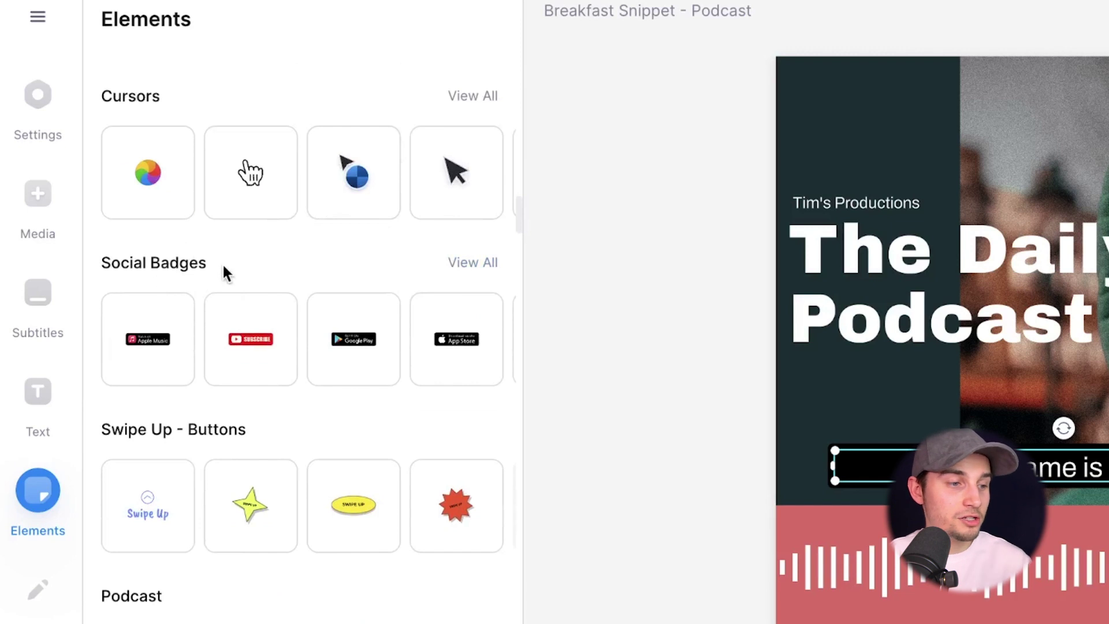
pyautogui.click(472, 264)
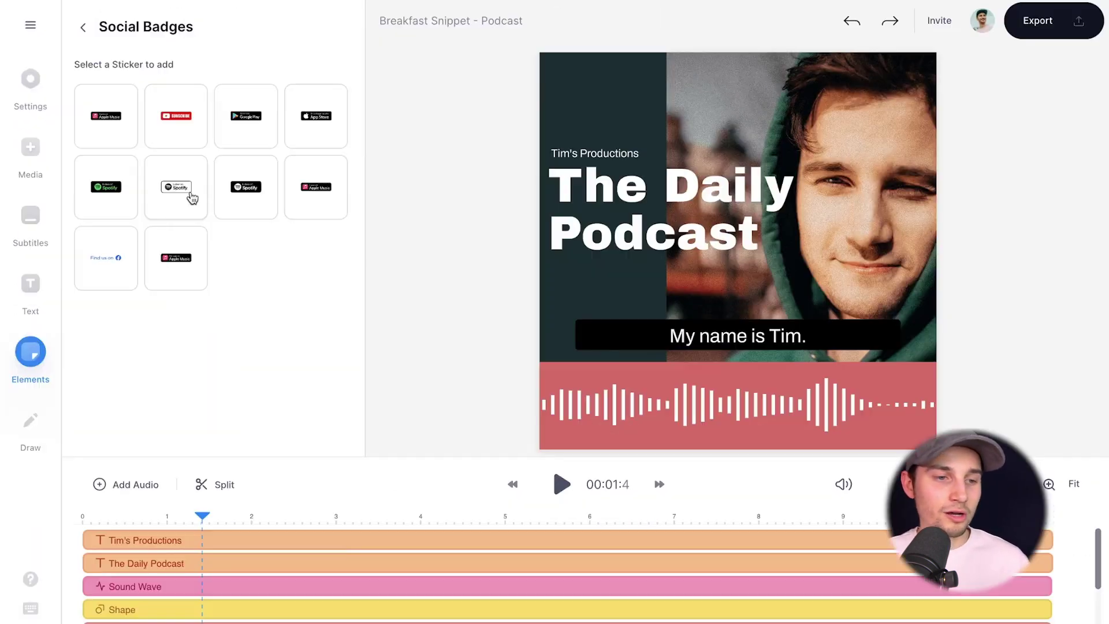
pyautogui.click(250, 254)
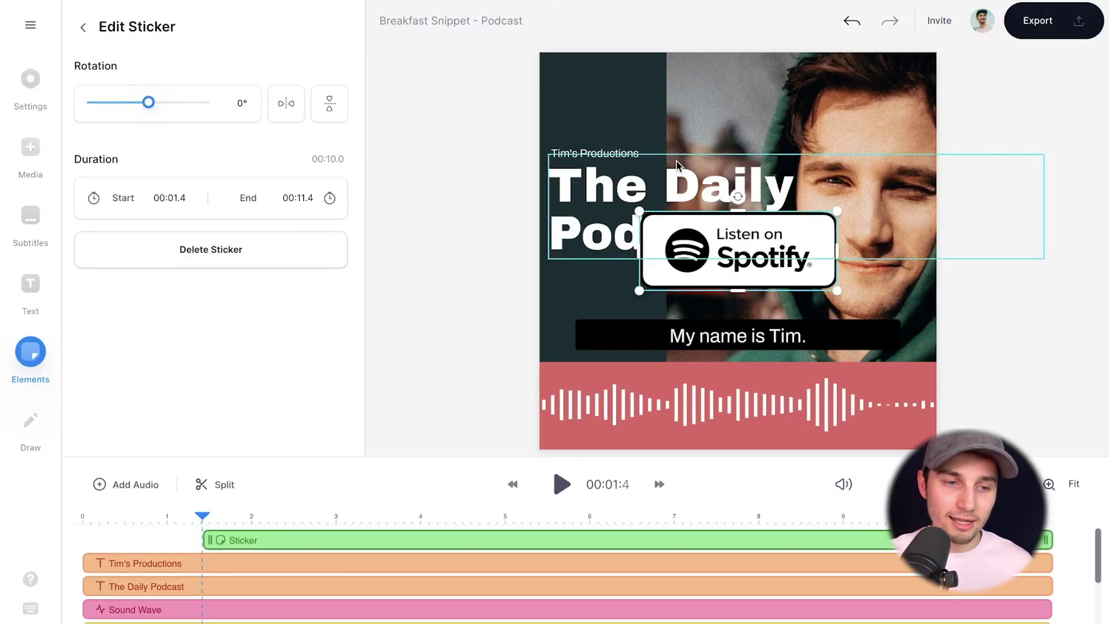
# - Shrink the Spotify badge and place it in the top-left corner
pyautogui.moveTo(838, 212); pyautogui.dragTo(651, 92)
pyautogui.moveTo(687, 60); pyautogui.dragTo(657, 64)
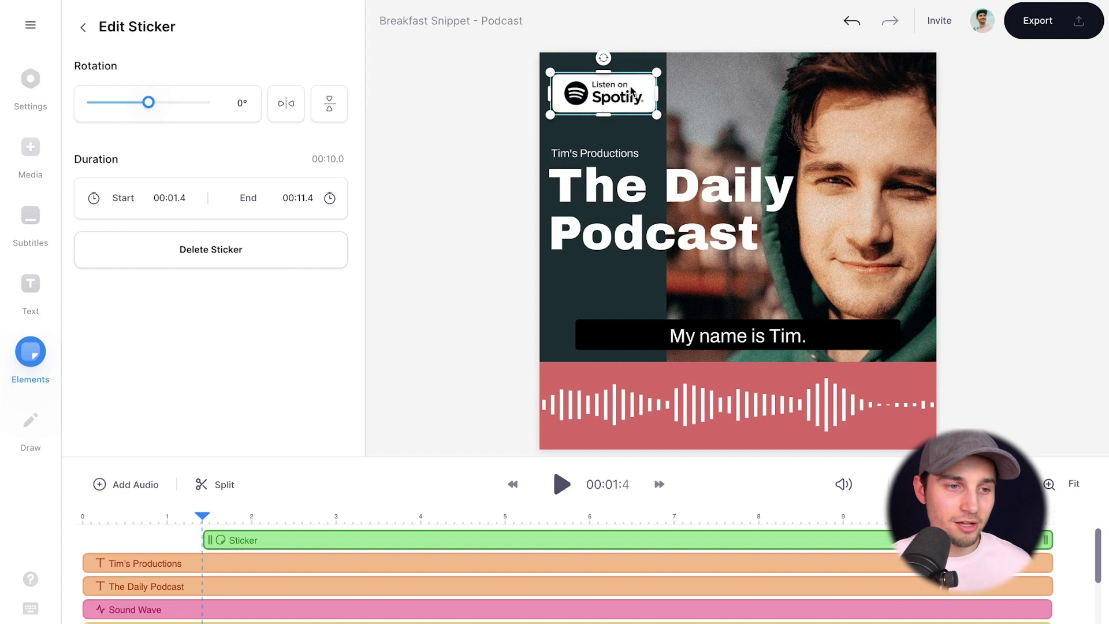
pyautogui.click(434, 289)
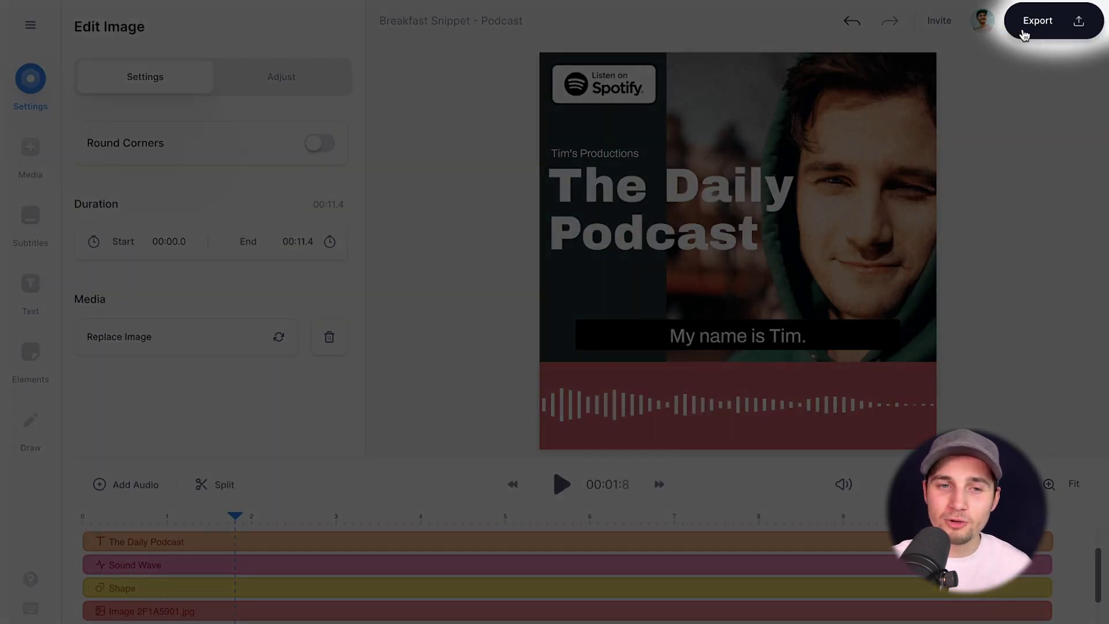
# - Export the video with the HD quality preset and burned-in subtitles
pyautogui.click(1023, 32)
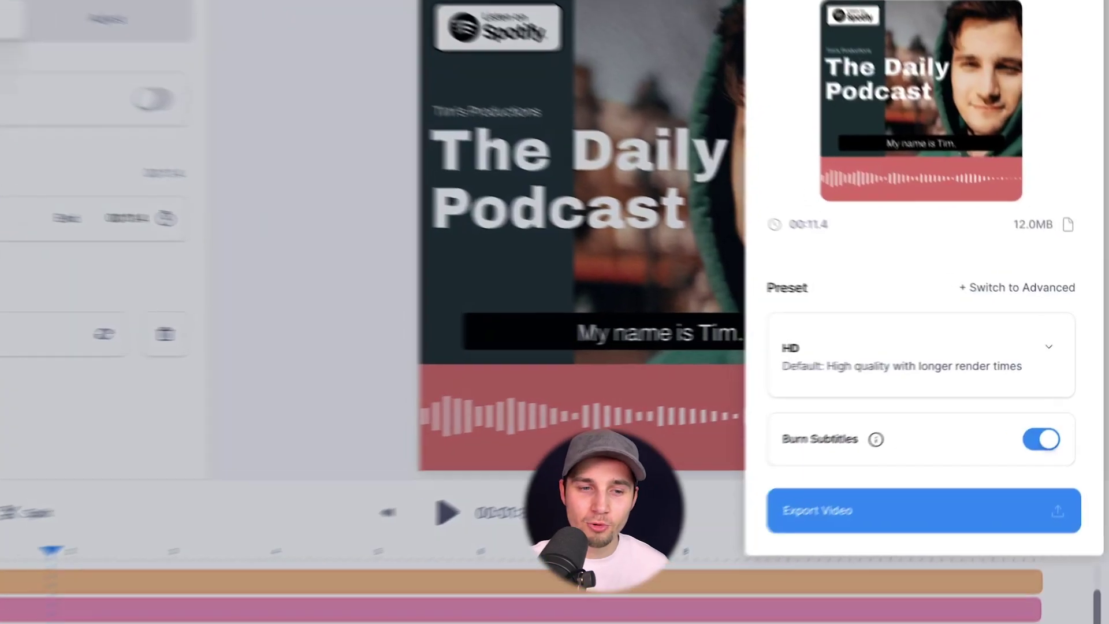
pyautogui.click(907, 343)
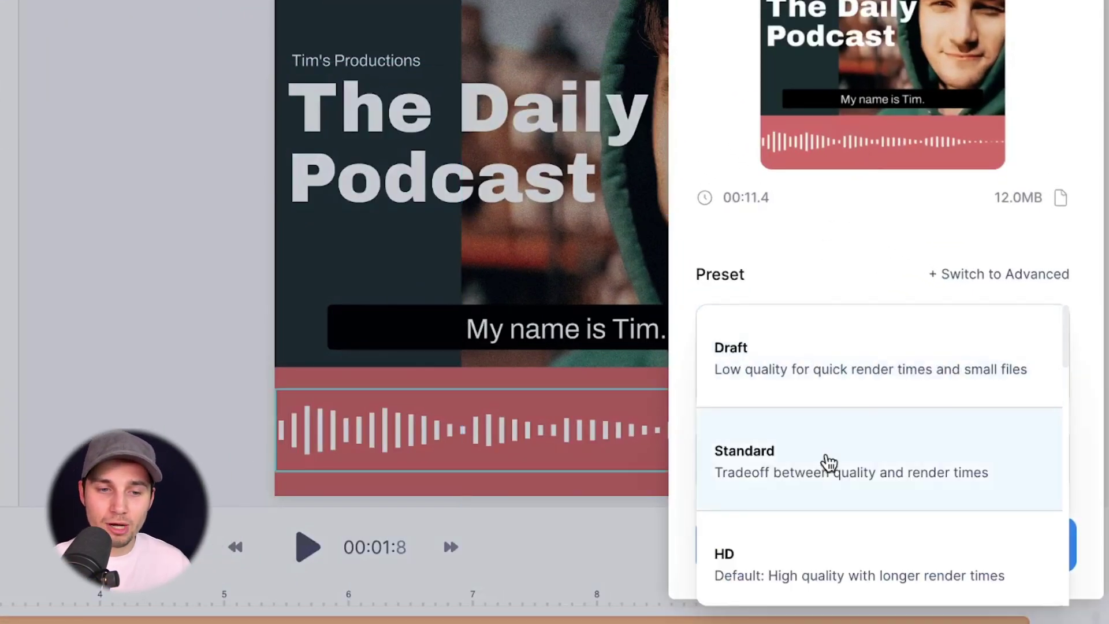
pyautogui.scroll(-3, 824, 461)
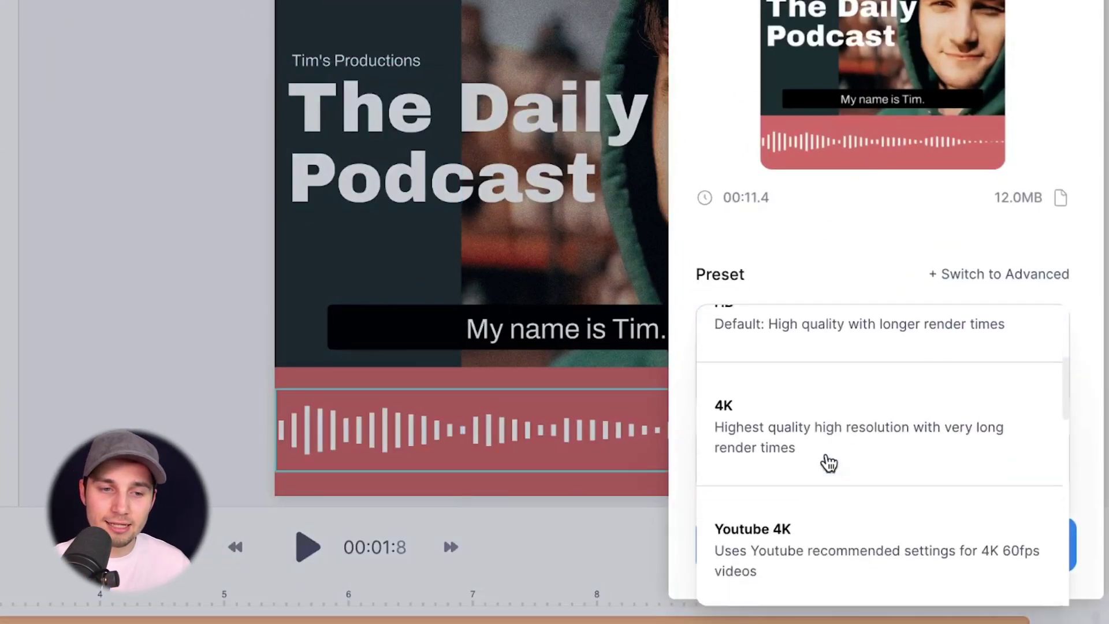
pyautogui.scroll(2, 824, 460)
pyautogui.click(819, 408)
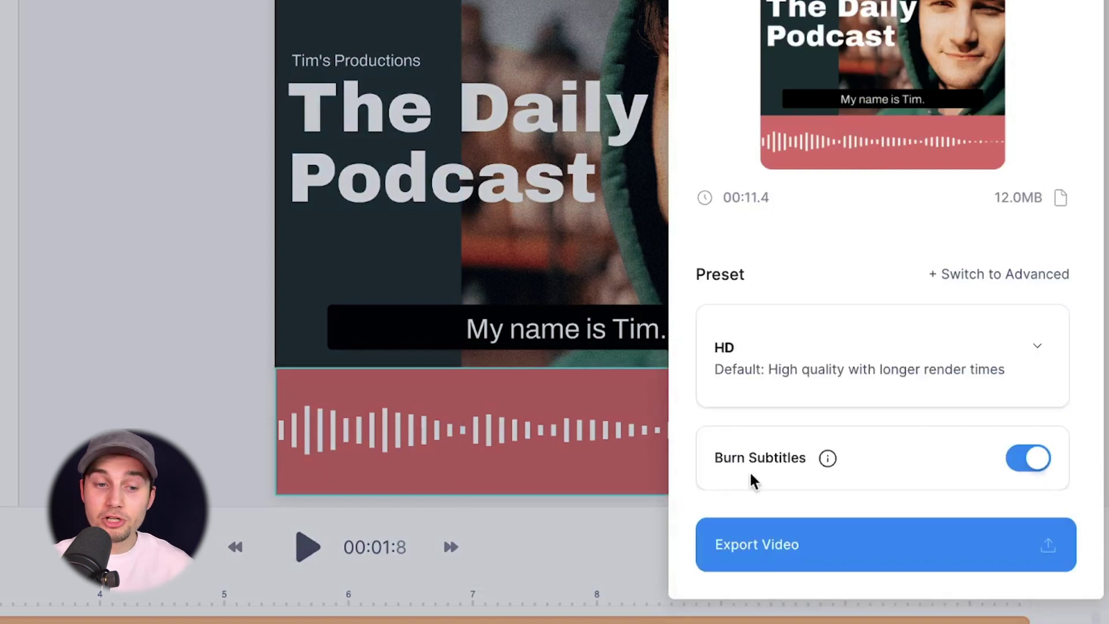
pyautogui.click(847, 549)
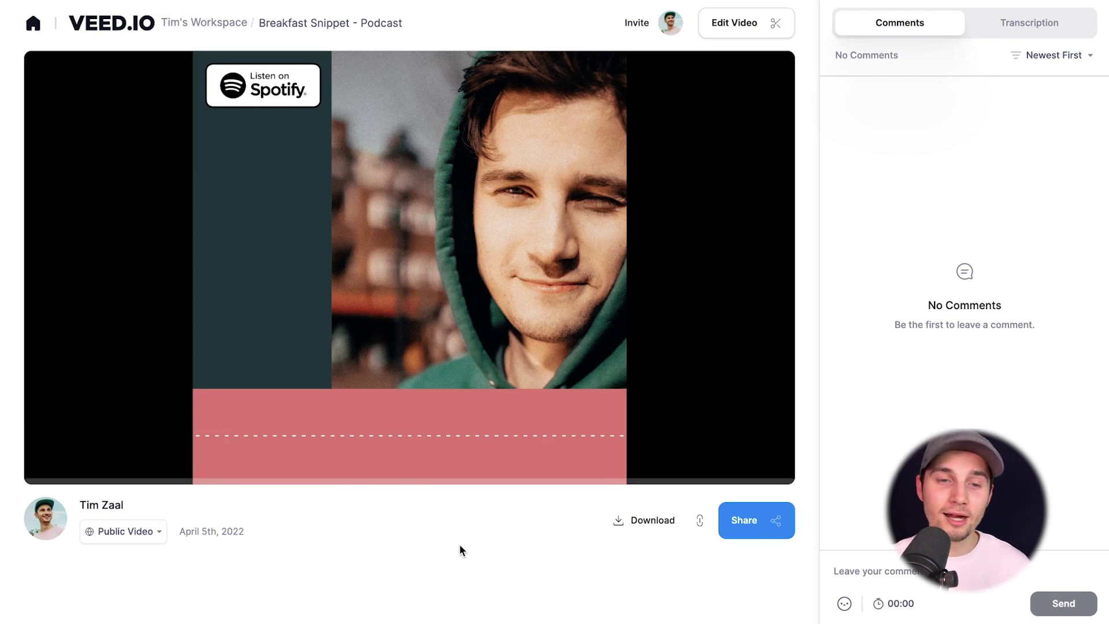
# - Play the exported video and browse its Social and Embed sharing options
pyautogui.press('space')
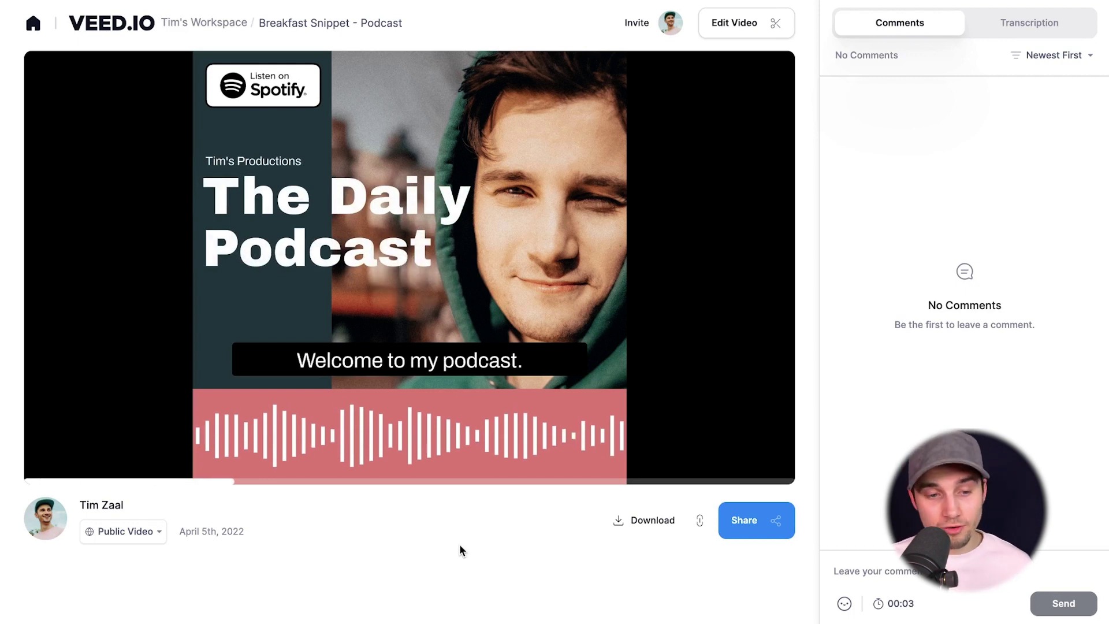
pyautogui.click(745, 534)
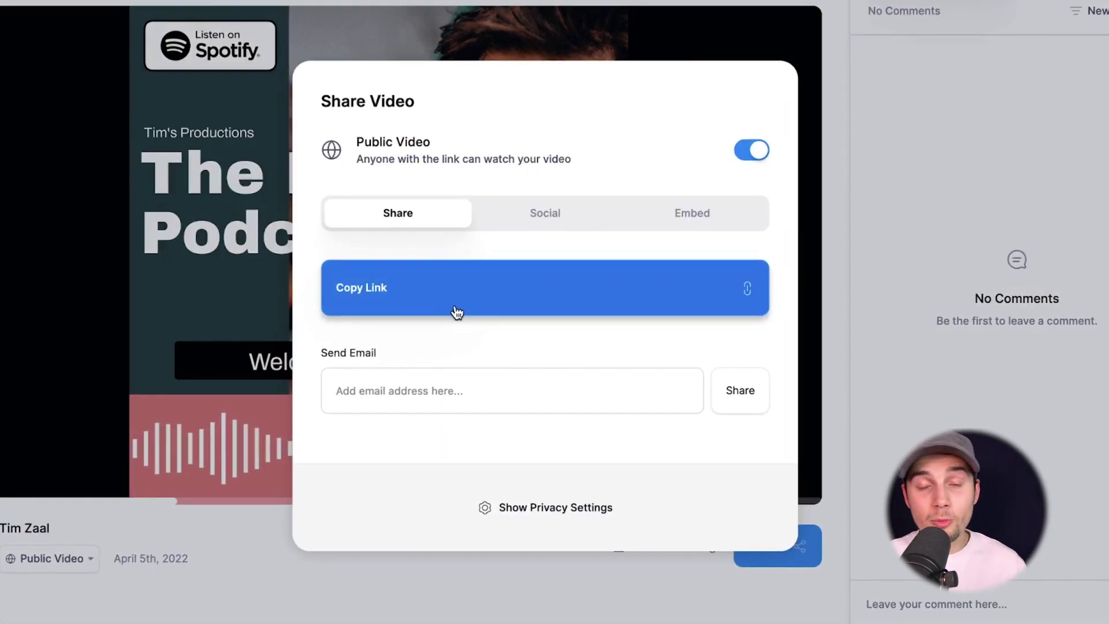
pyautogui.click(516, 214)
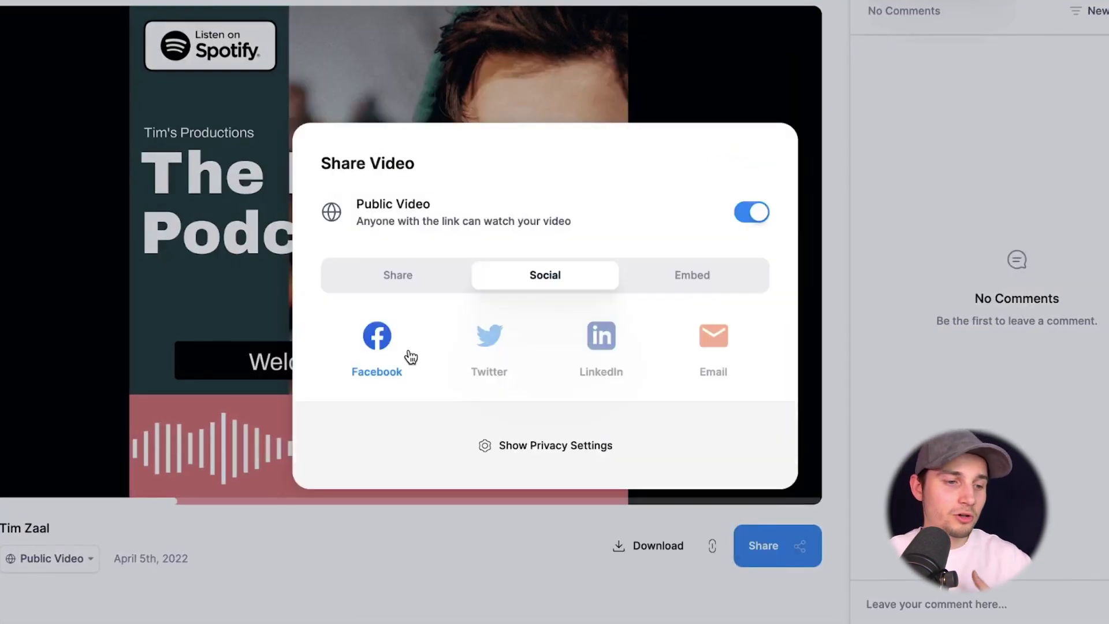
pyautogui.click(707, 276)
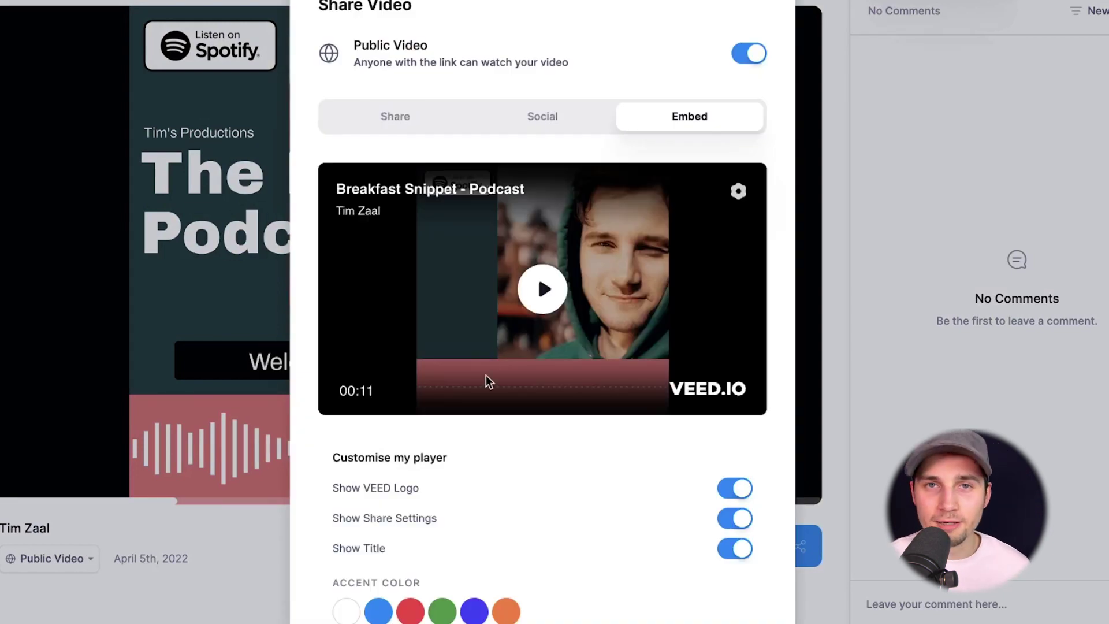
# - Close the sharing options and download the video as an MP4
pyautogui.press('Escape')
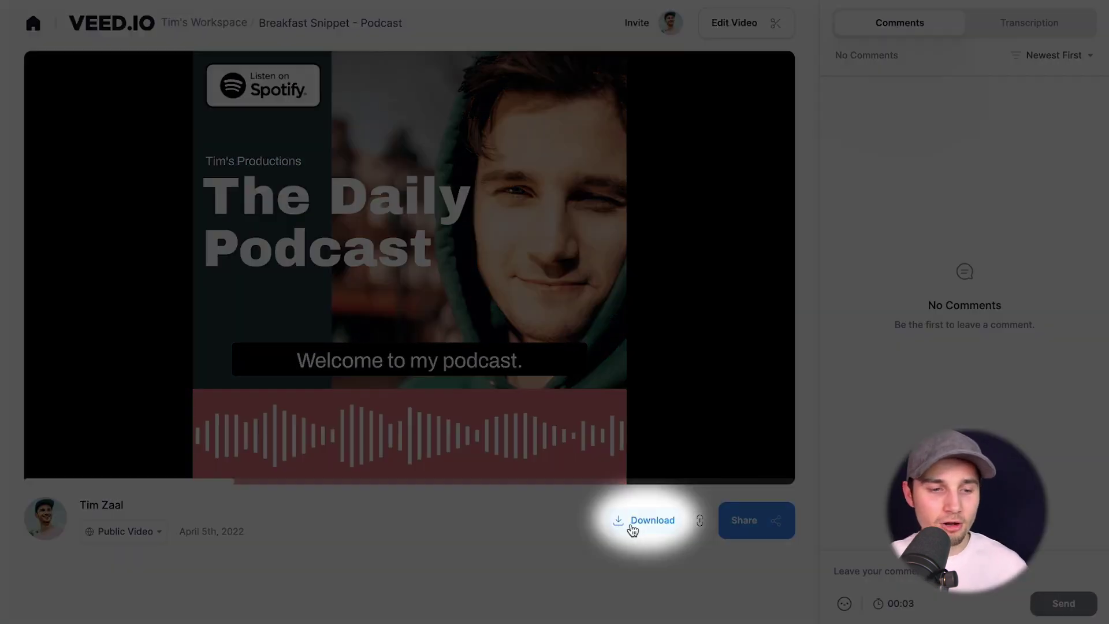
pyautogui.click(629, 522)
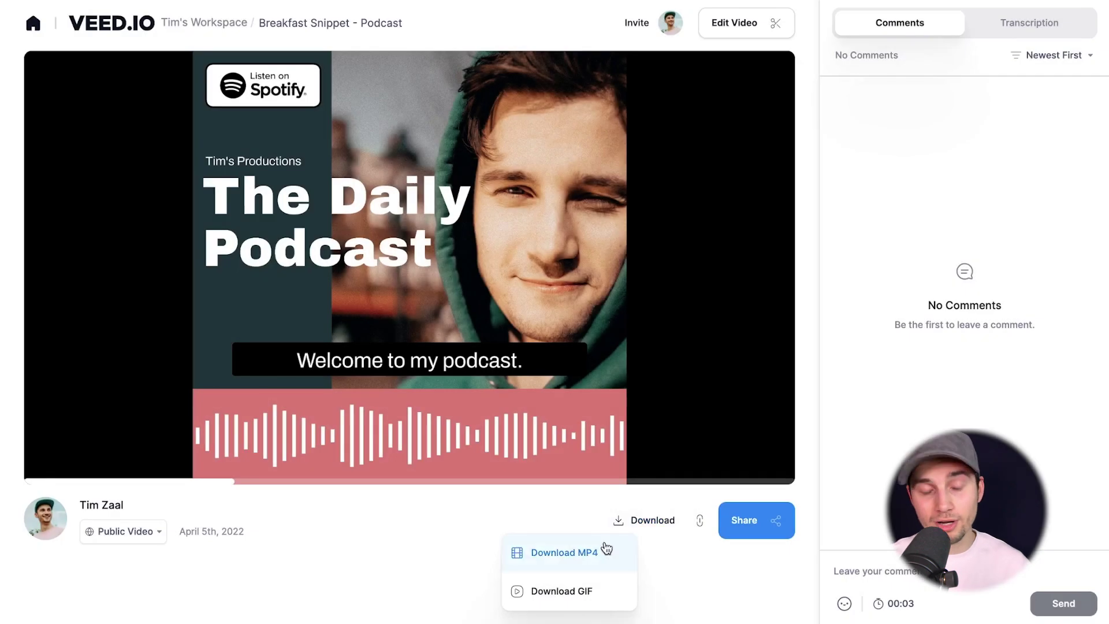
pyautogui.click(610, 559)
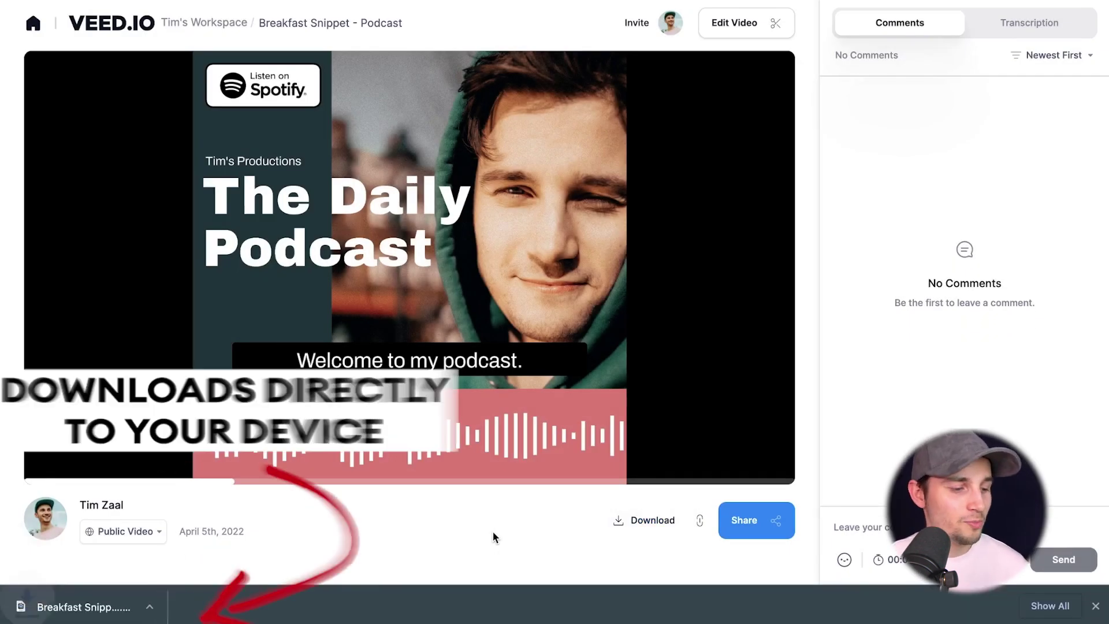